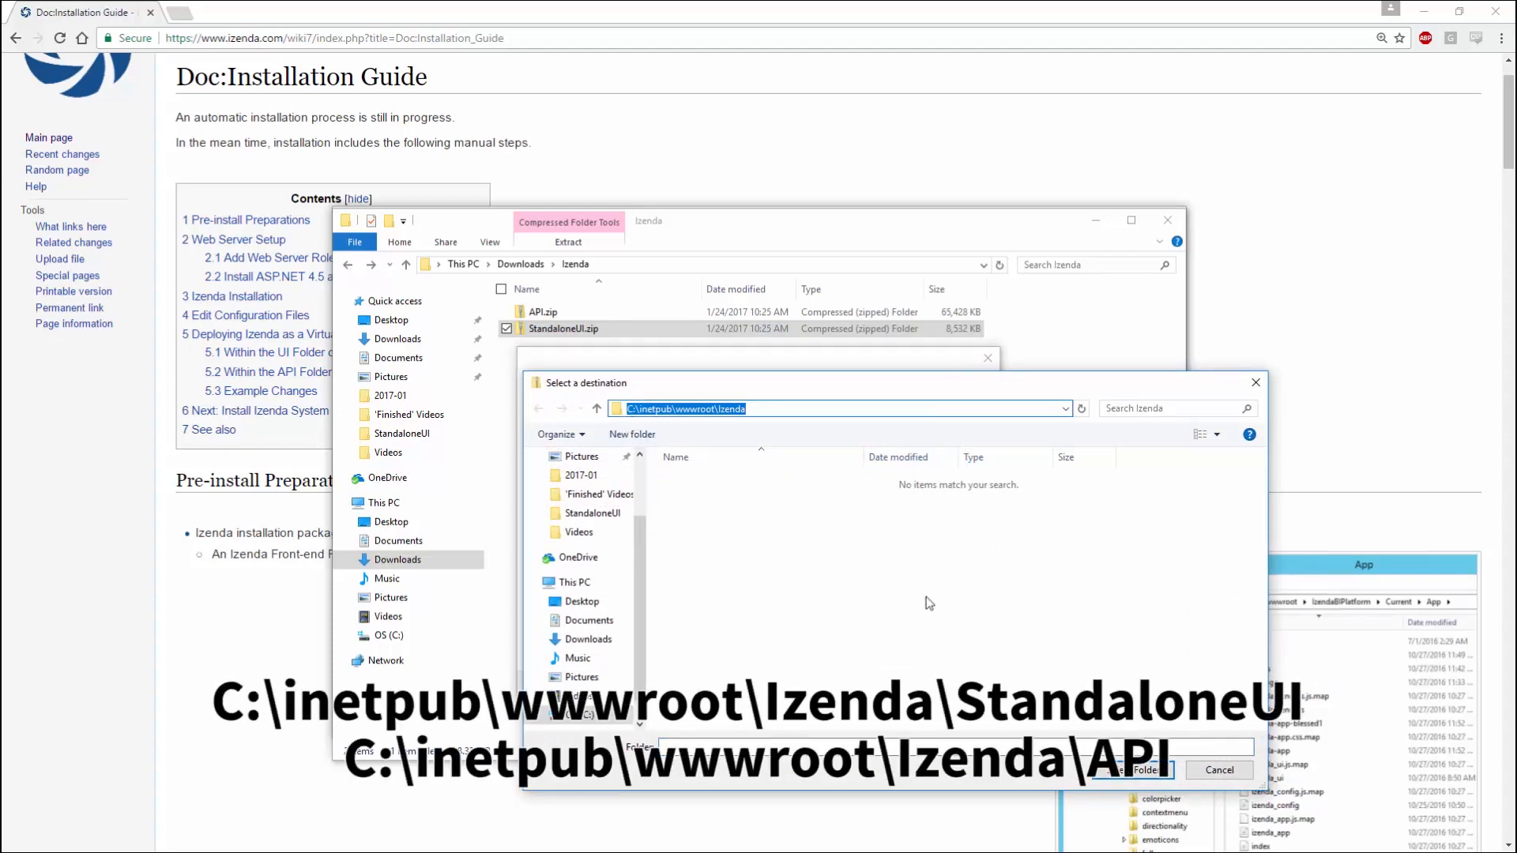
Step: Choose C:\inetpub\wwwroot\Izenda as the destination and extract the StandaloneUI archive
{"action": "left_click", "coordinate": [1110, 767]}
{"action": "left_click", "coordinate": [903, 685]}
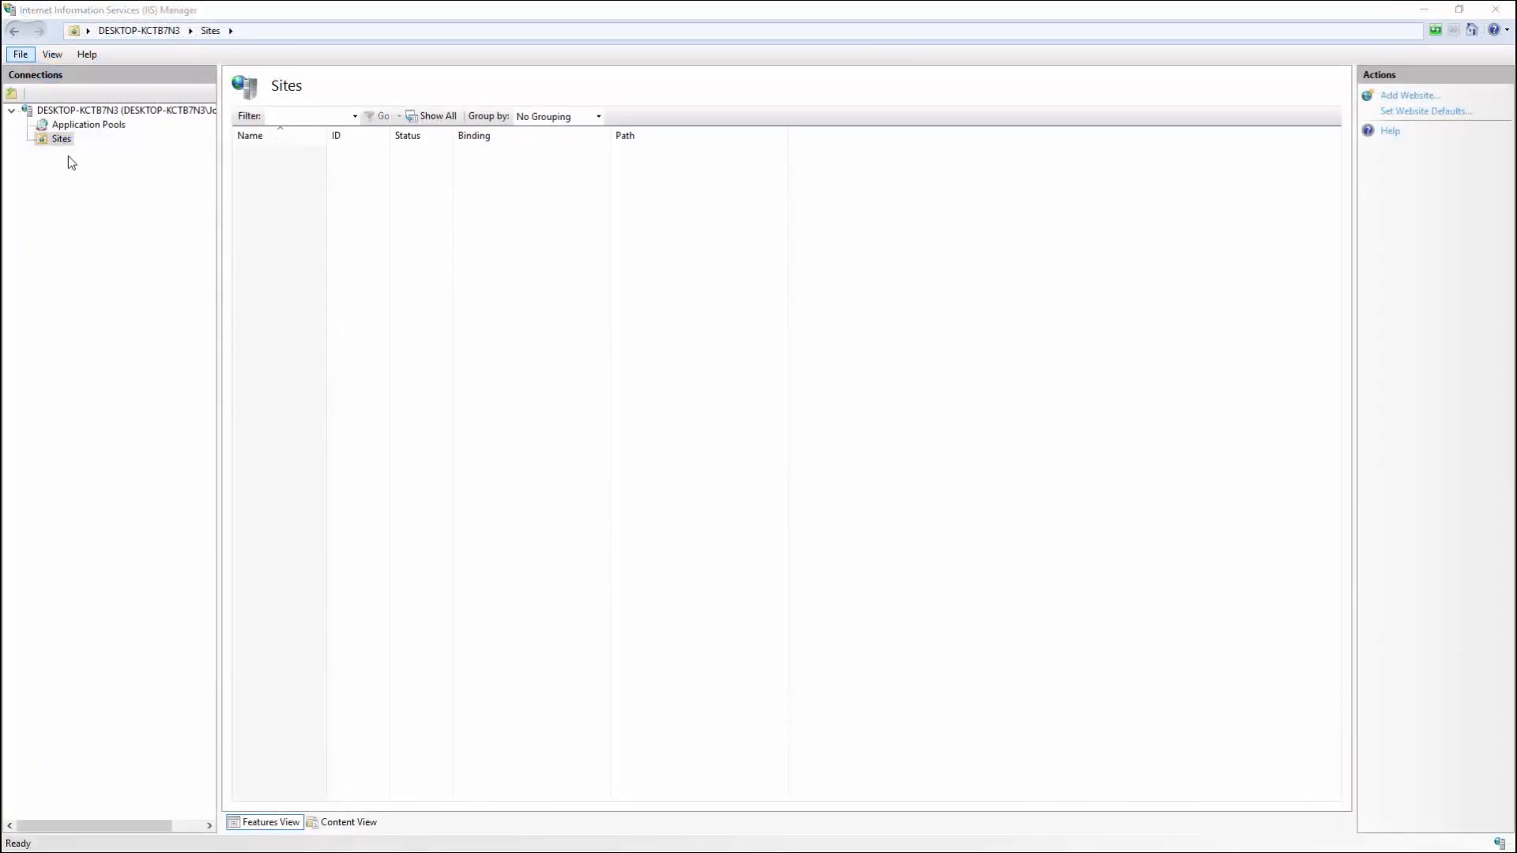
Step: Start a new website under Sites named IzendaApp, with a matching IzendaApp application pool
{"action": "left_click", "coordinate": [68, 130]}
{"action": "left_click", "coordinate": [67, 136]}
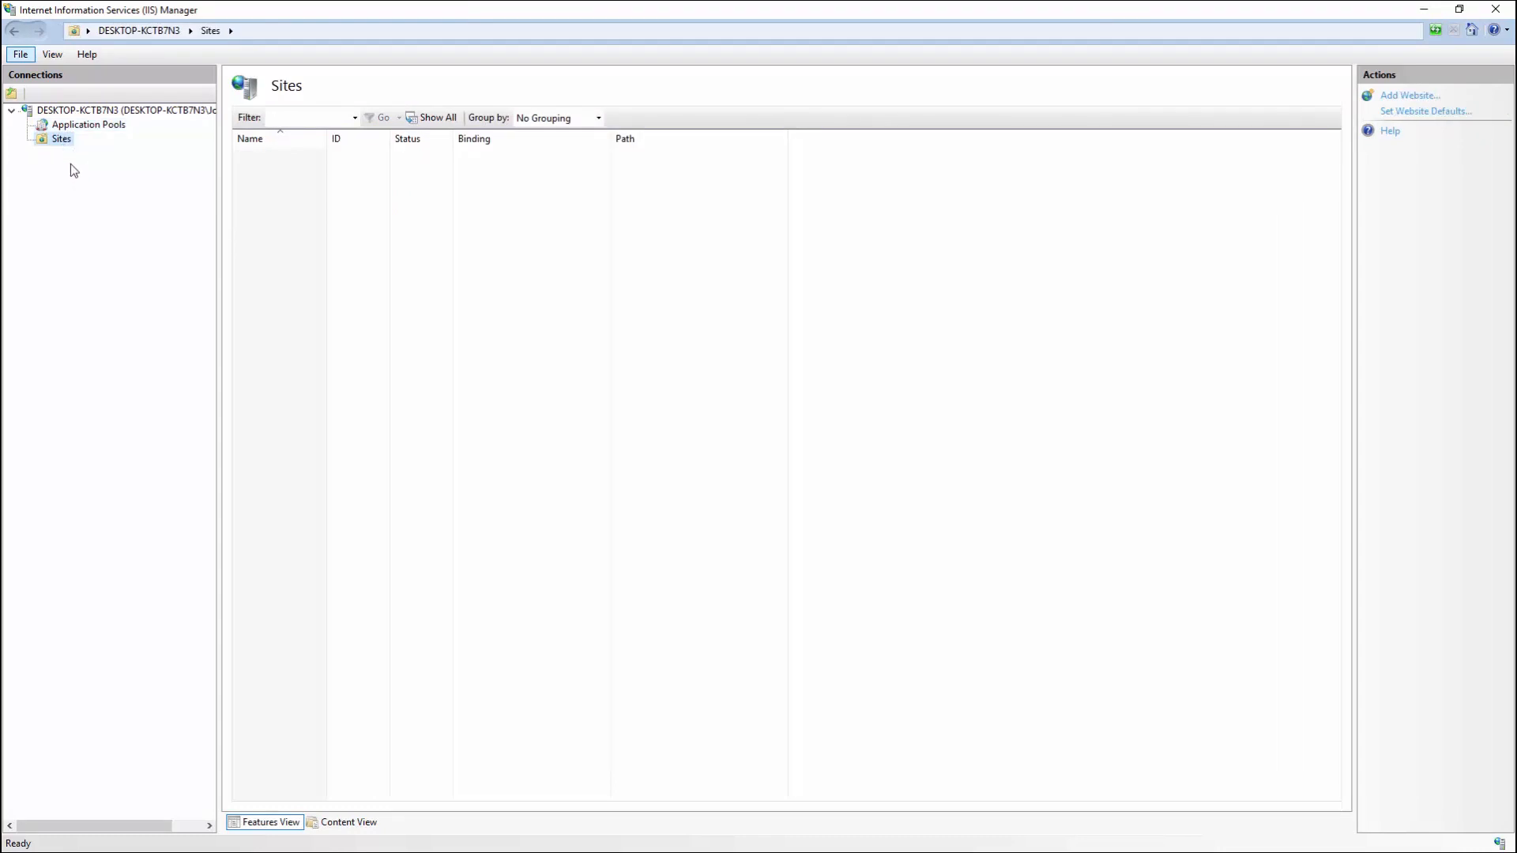
{"action": "right_click", "coordinate": [64, 142]}
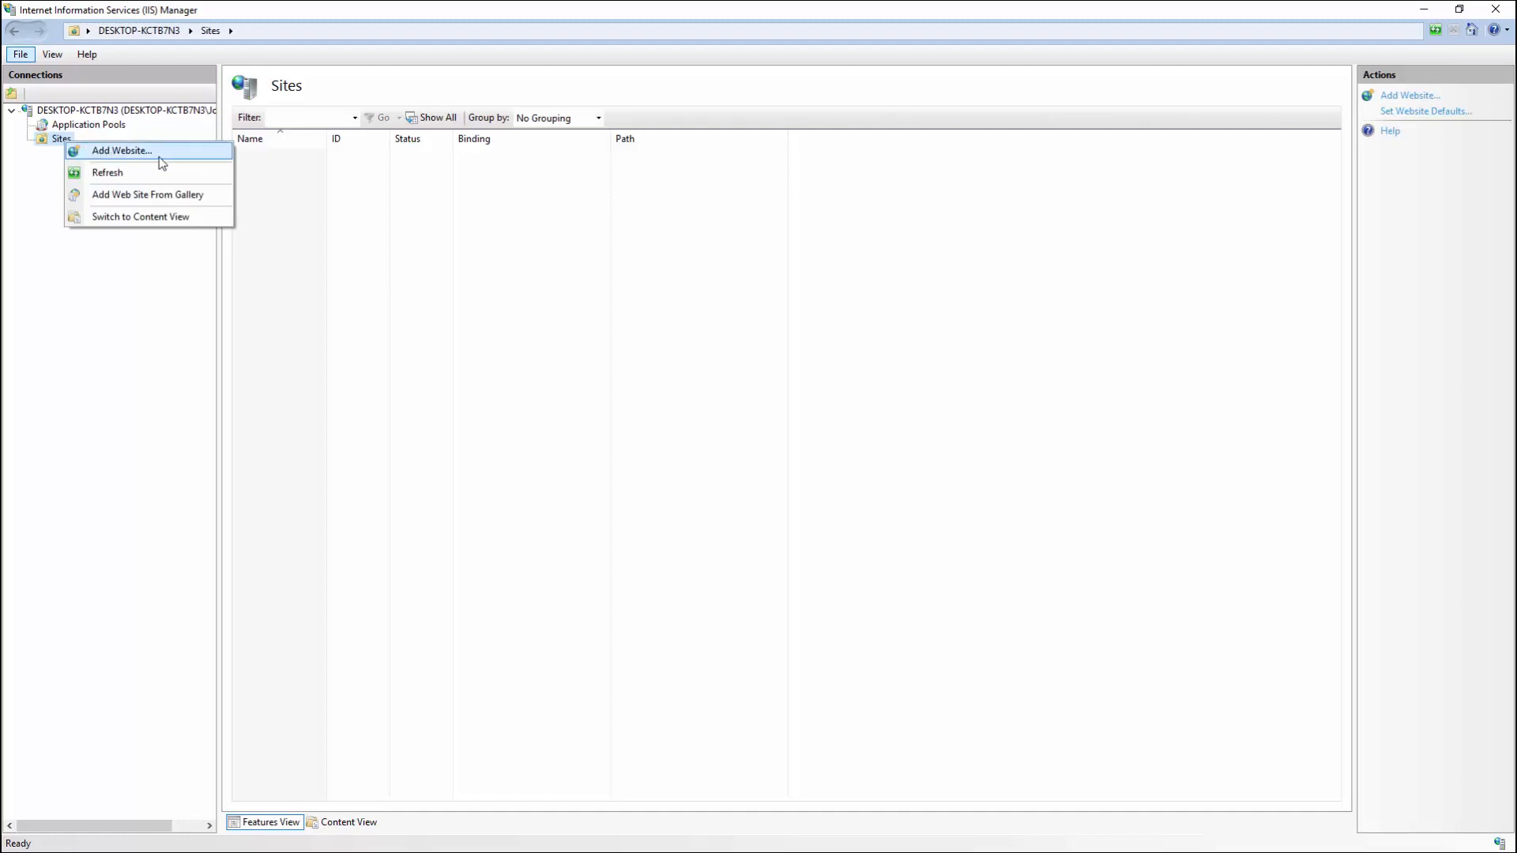
{"action": "left_click", "coordinate": [178, 162]}
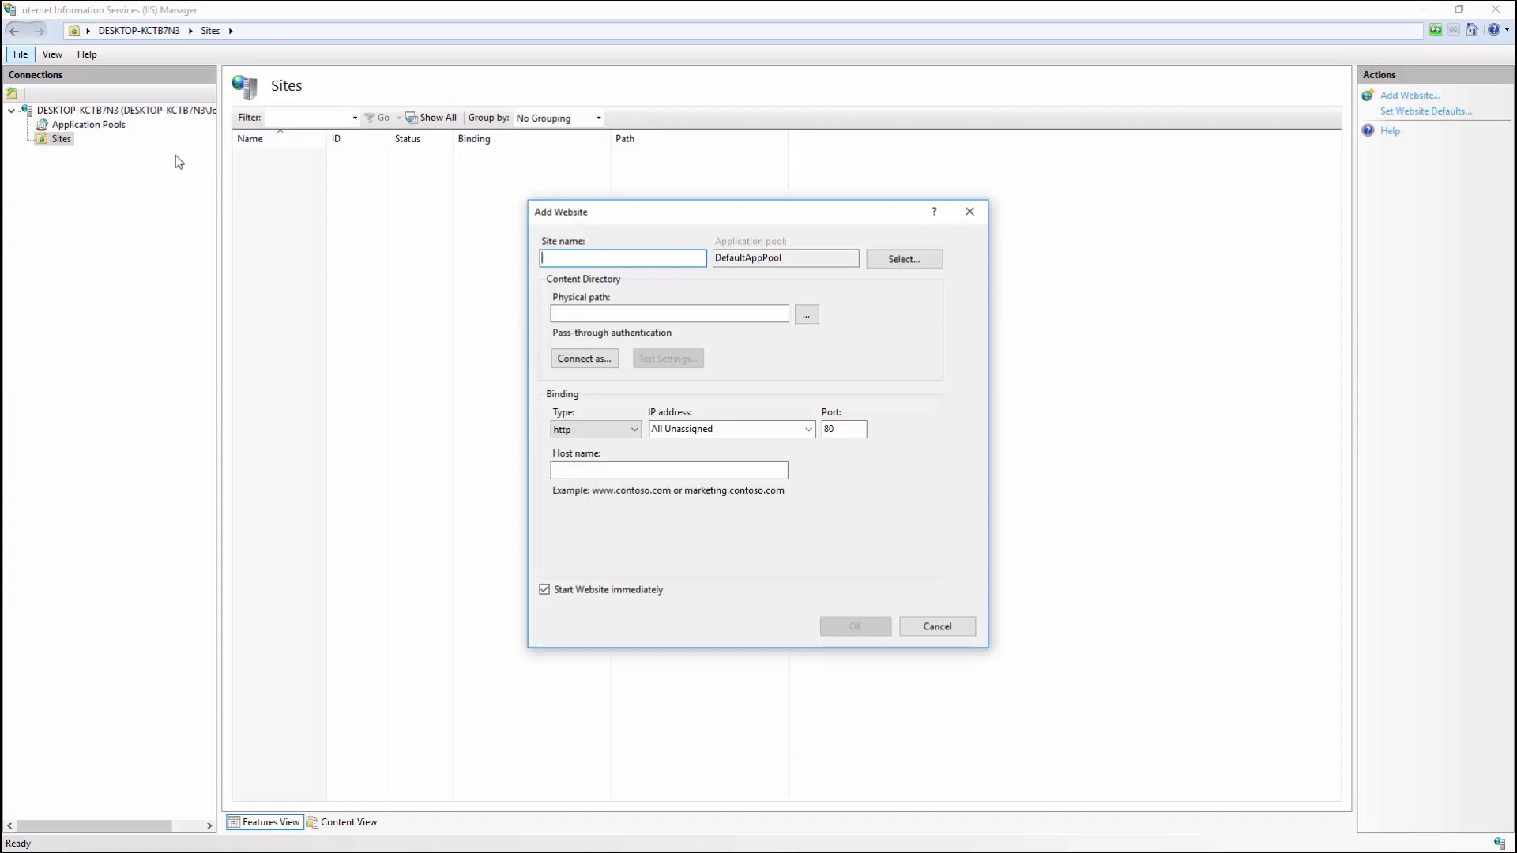
{"action": "type", "text": "IzendaApp"}
Step: Set the physical path to C:\inetpub\wwwroot\Izenda\StandaloneUI and create the IzendaApp site on port 80
{"action": "left_click", "coordinate": [813, 314]}
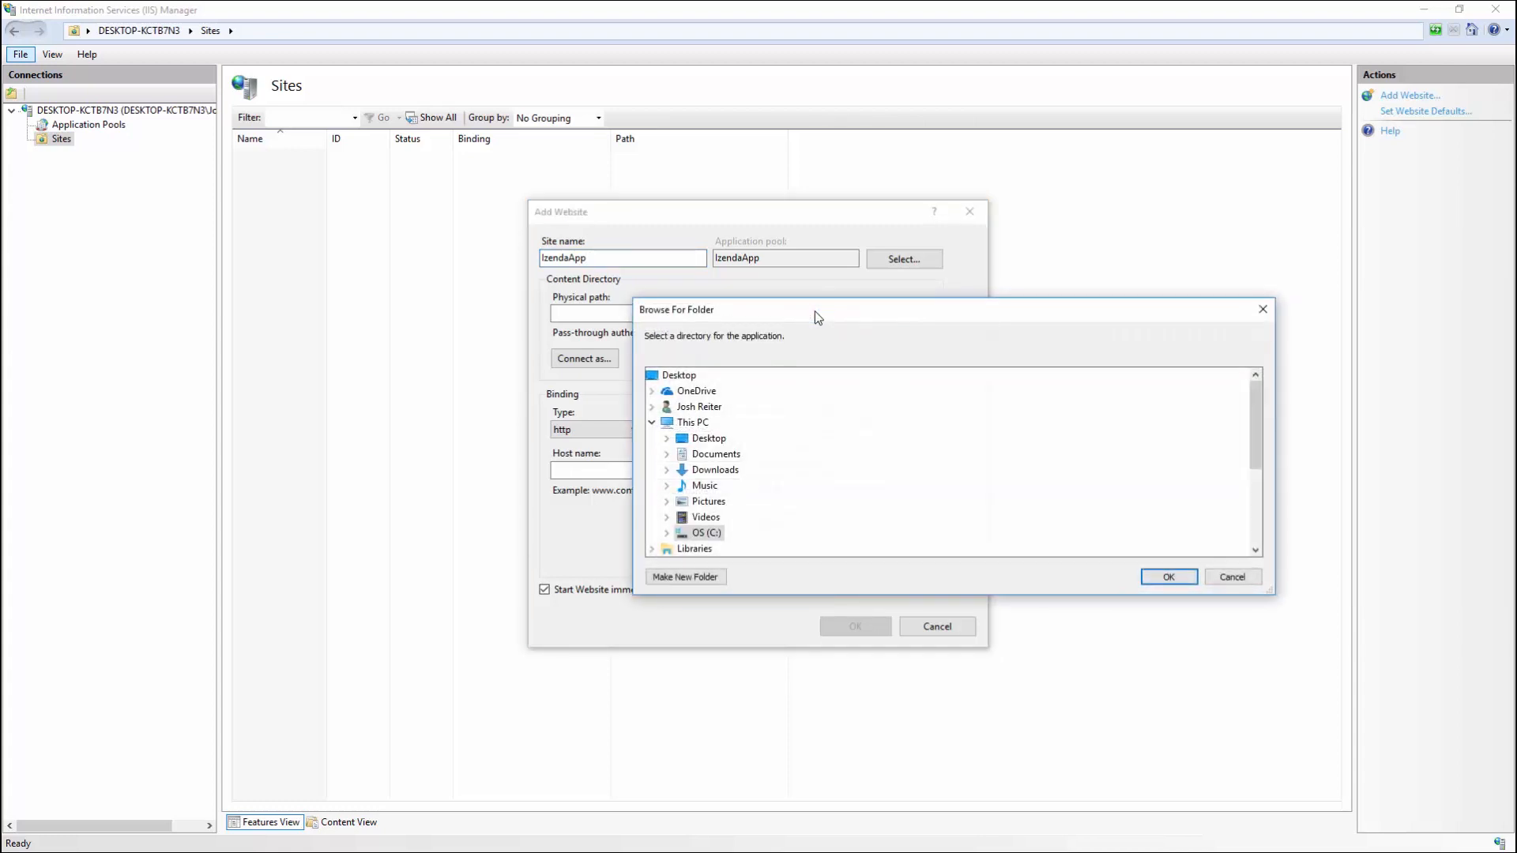
{"action": "scroll", "coordinate": [789, 342], "scroll_direction": "down", "scroll_amount": 2}
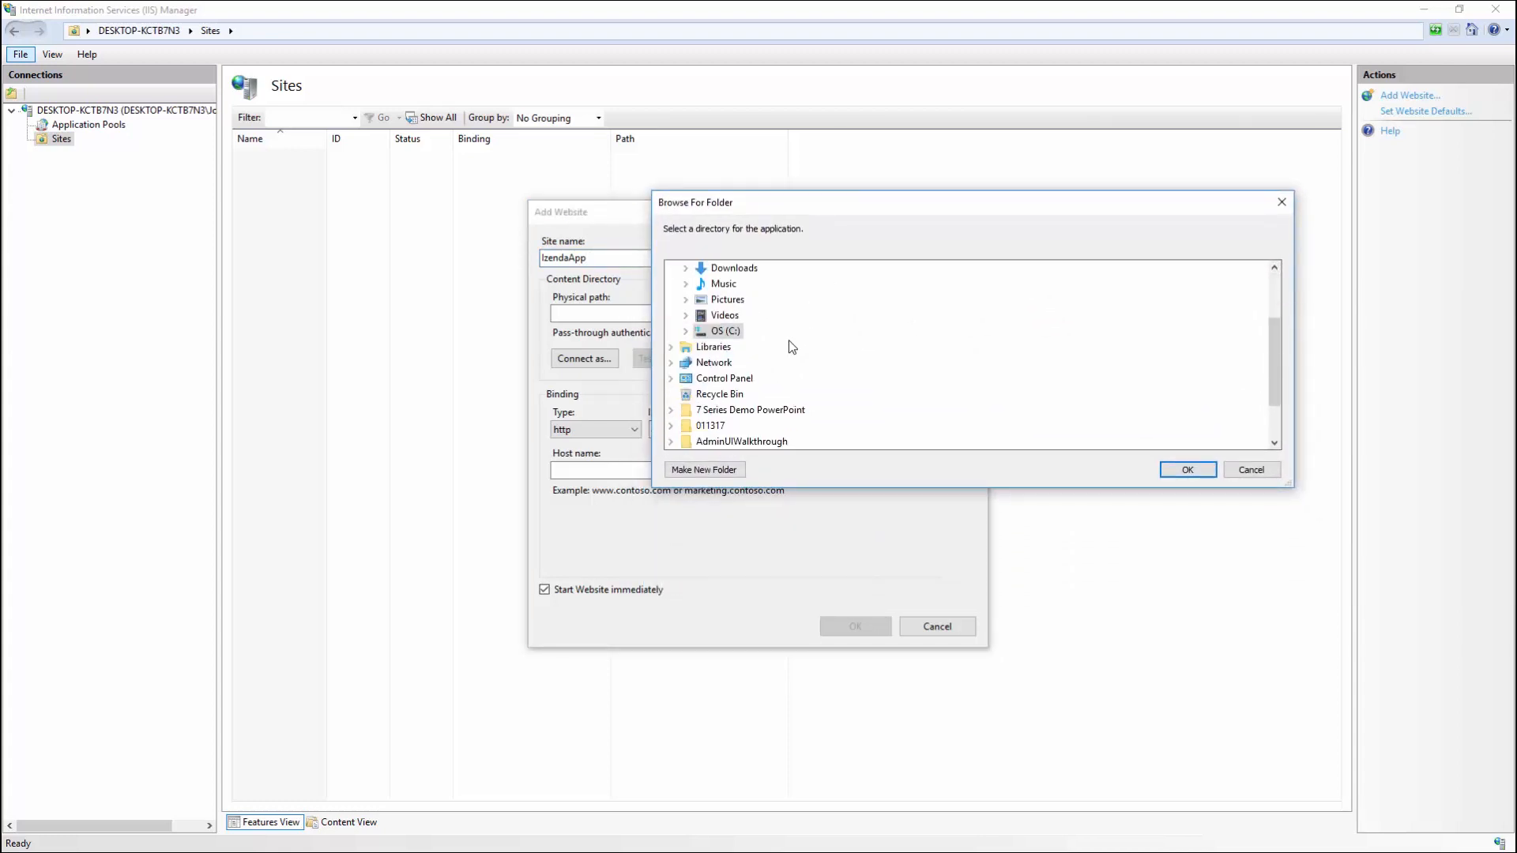
{"action": "scroll", "coordinate": [782, 349], "scroll_direction": "up", "scroll_amount": 2}
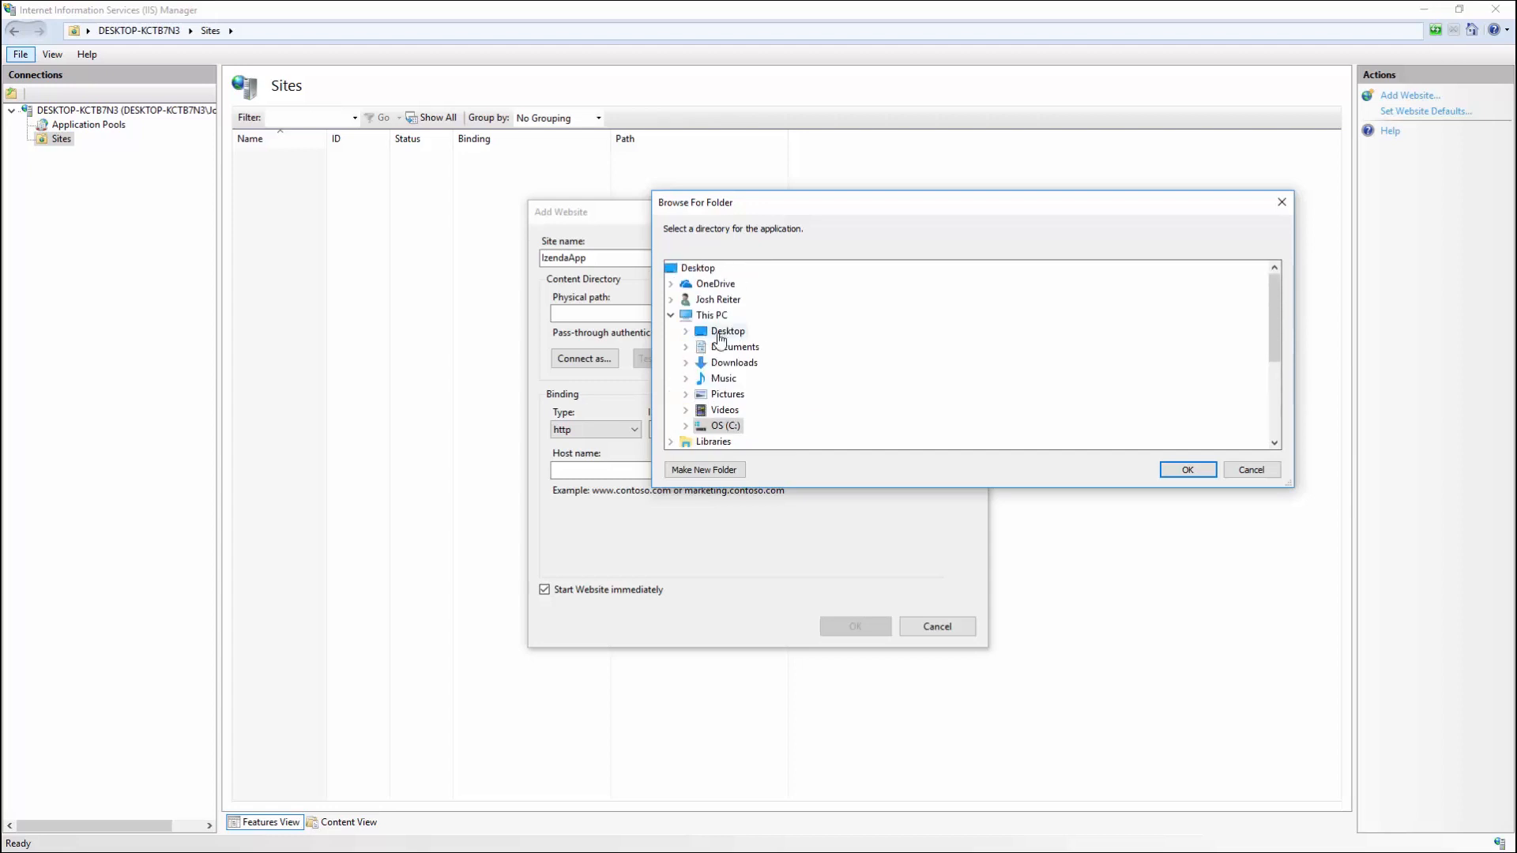
{"action": "scroll", "coordinate": [758, 340], "scroll_direction": "down", "scroll_amount": 4}
{"action": "double_click", "coordinate": [722, 270]}
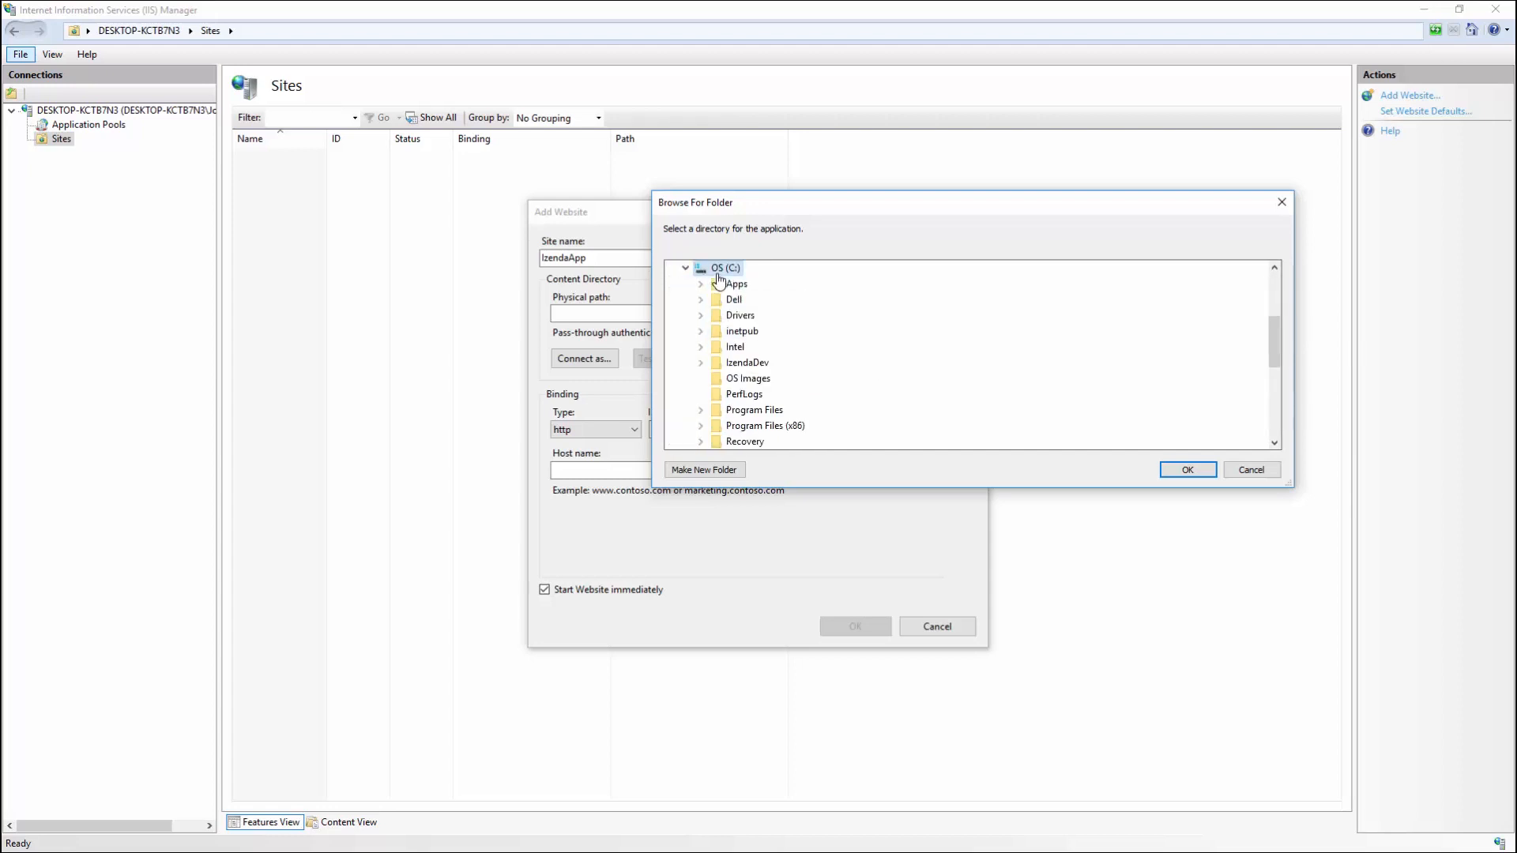
{"action": "double_click", "coordinate": [747, 331]}
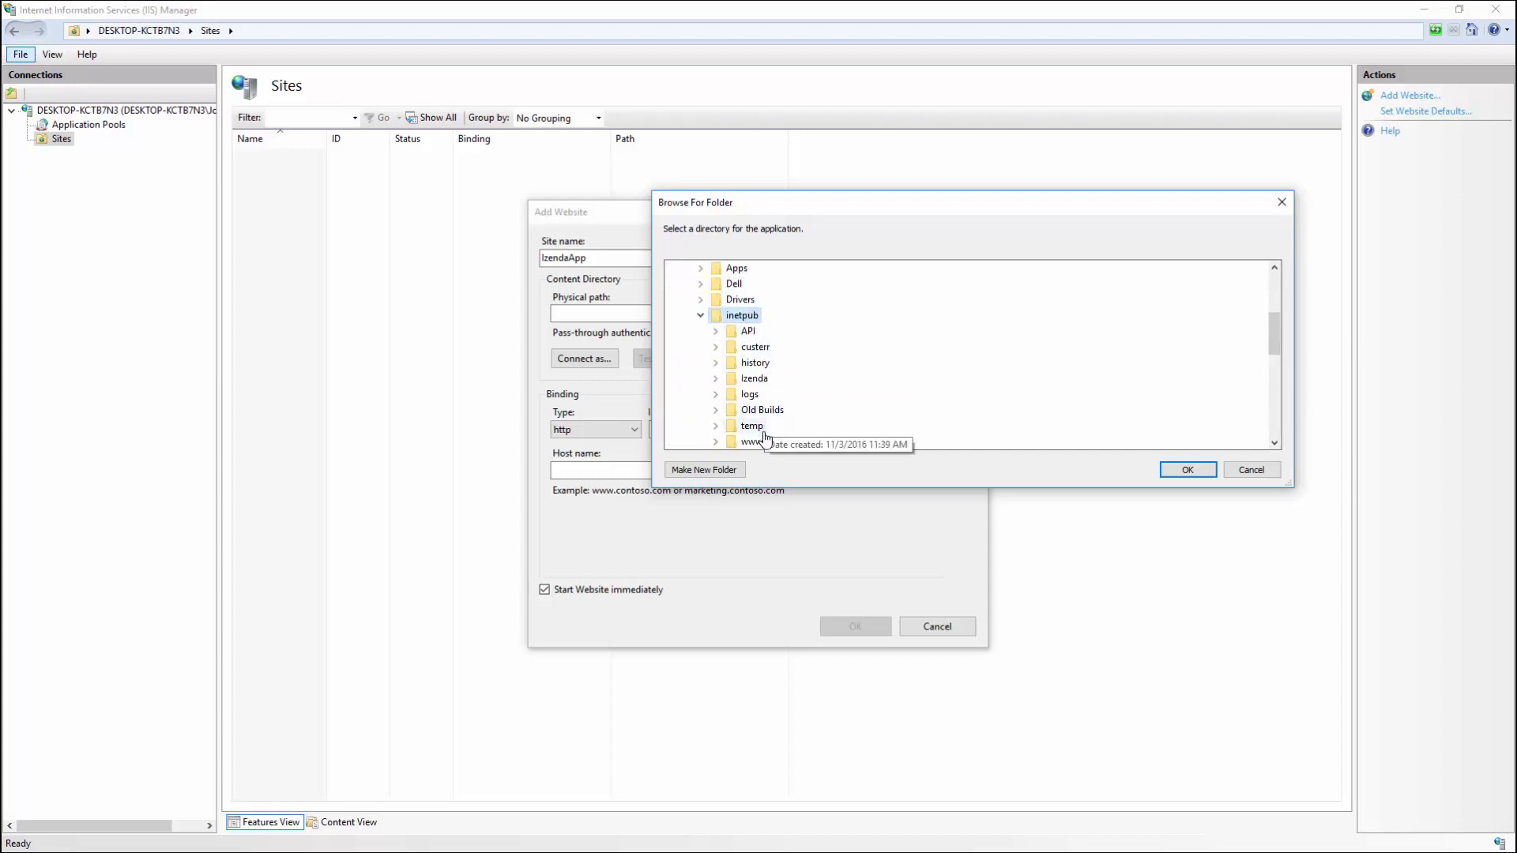
{"action": "double_click", "coordinate": [760, 441]}
{"action": "scroll", "coordinate": [792, 402], "scroll_direction": "down", "scroll_amount": 1}
{"action": "double_click", "coordinate": [790, 394]}
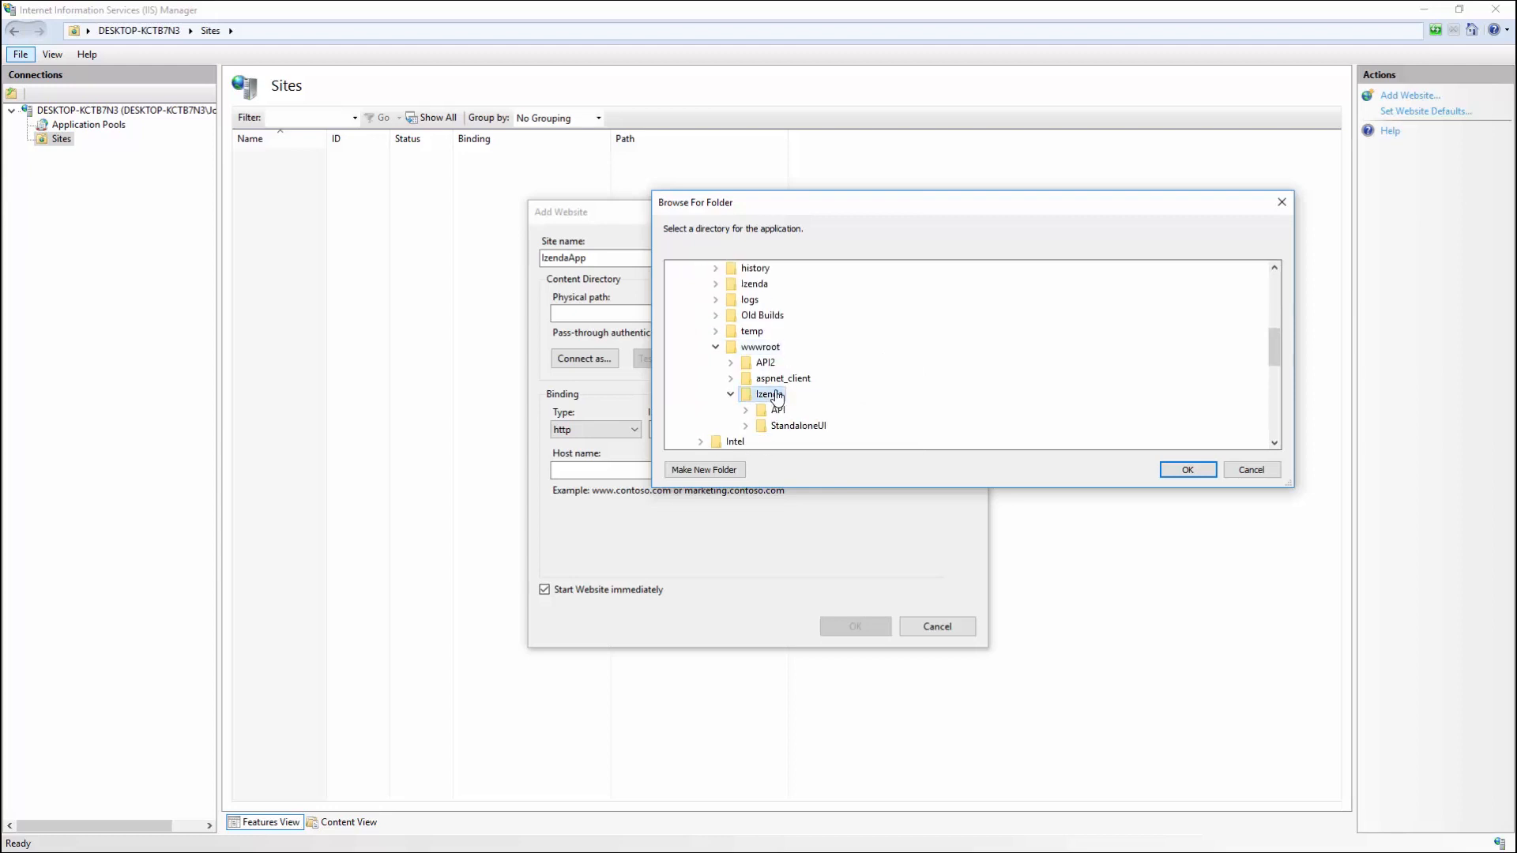
{"action": "double_click", "coordinate": [798, 426]}
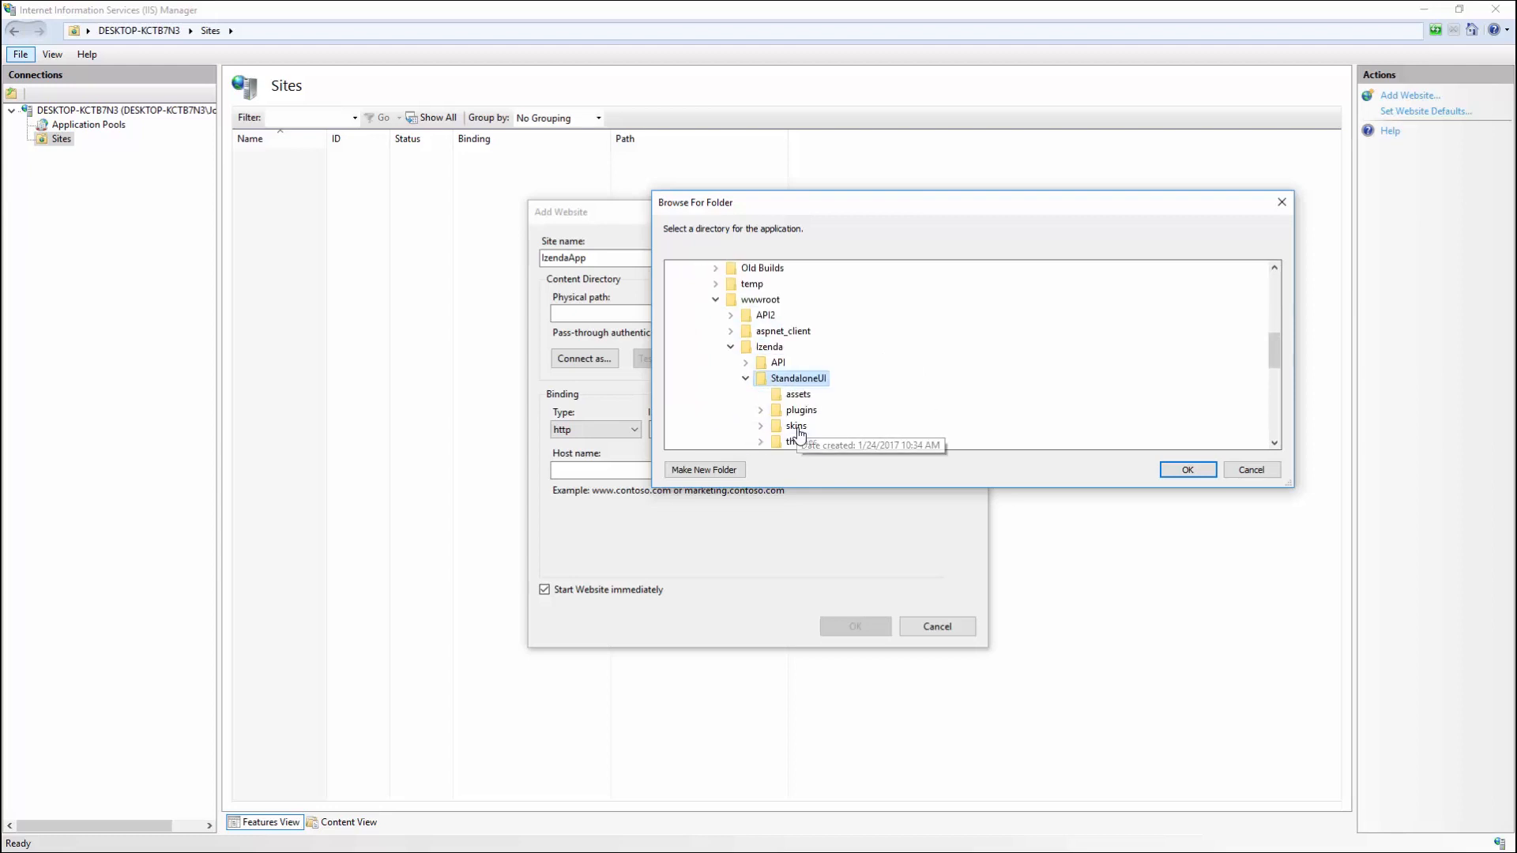
{"action": "left_click", "coordinate": [1175, 472]}
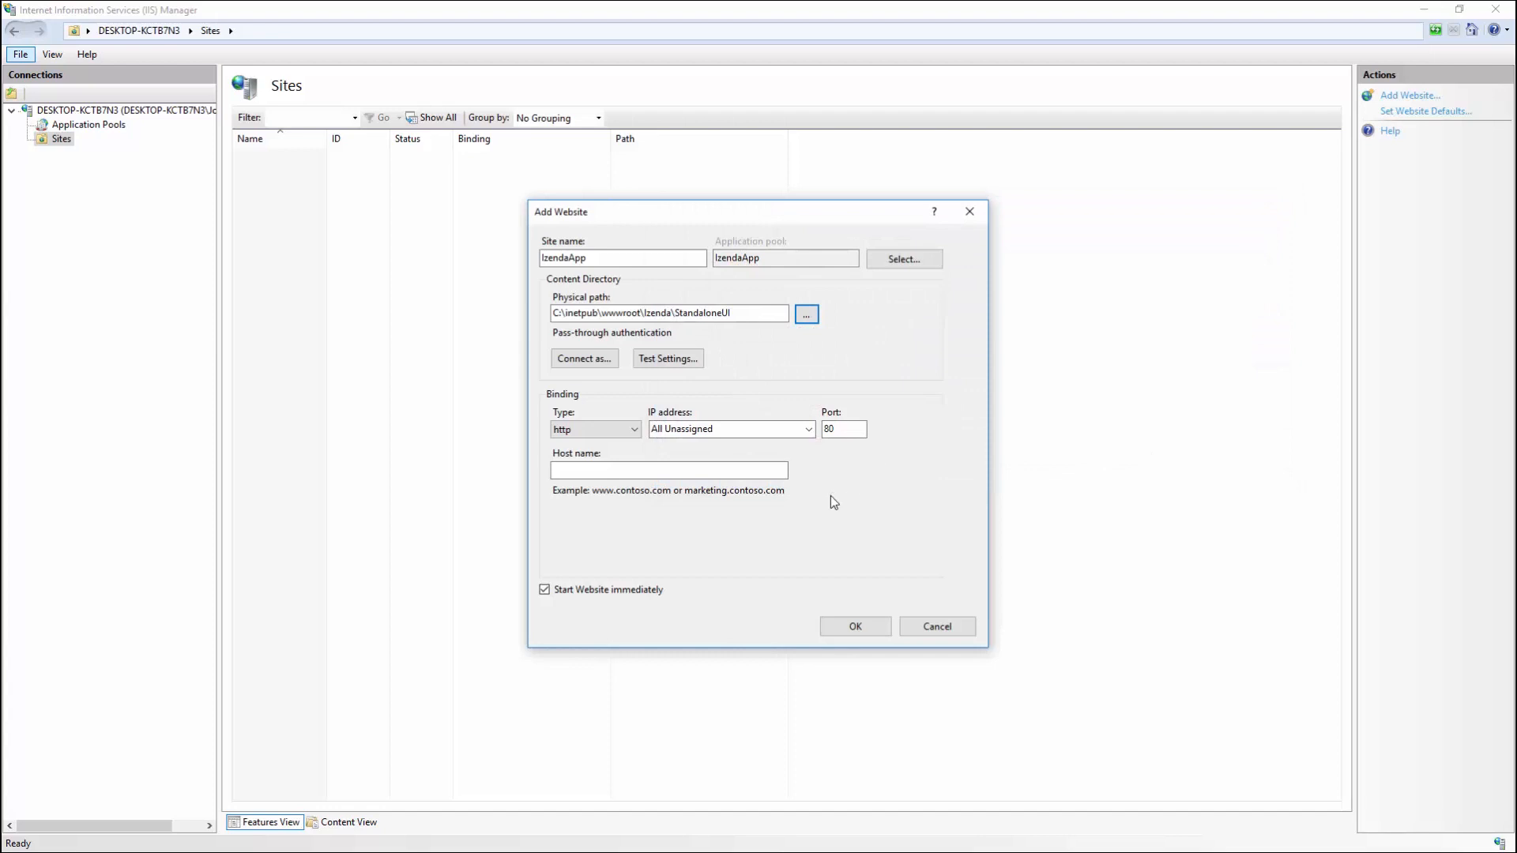
{"action": "left_click", "coordinate": [856, 626]}
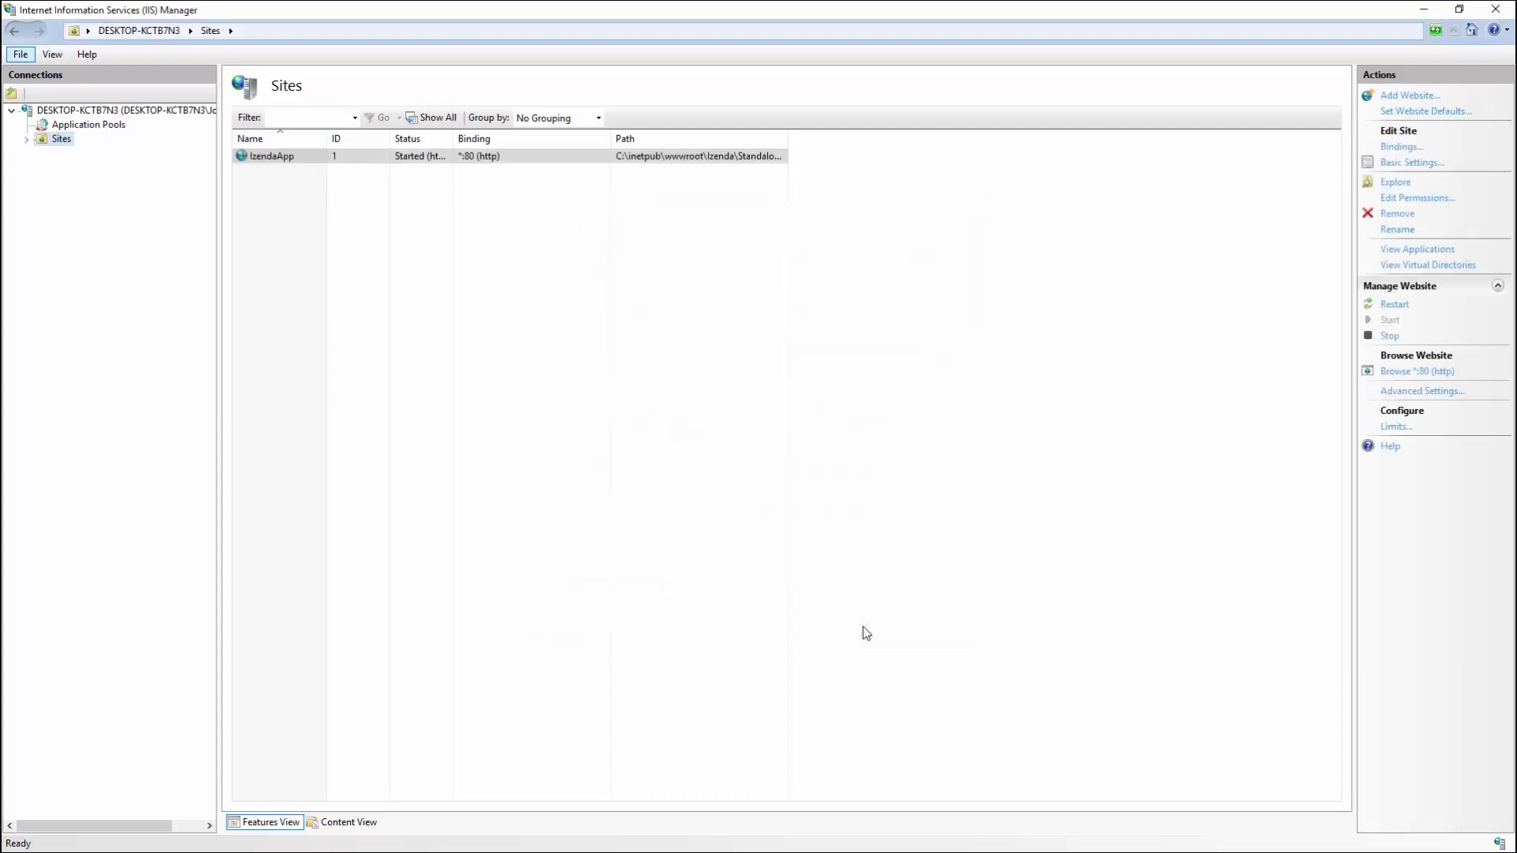
Step: Start adding a second website named IzendaAPI
{"action": "right_click", "coordinate": [73, 145]}
{"action": "left_click", "coordinate": [92, 151]}
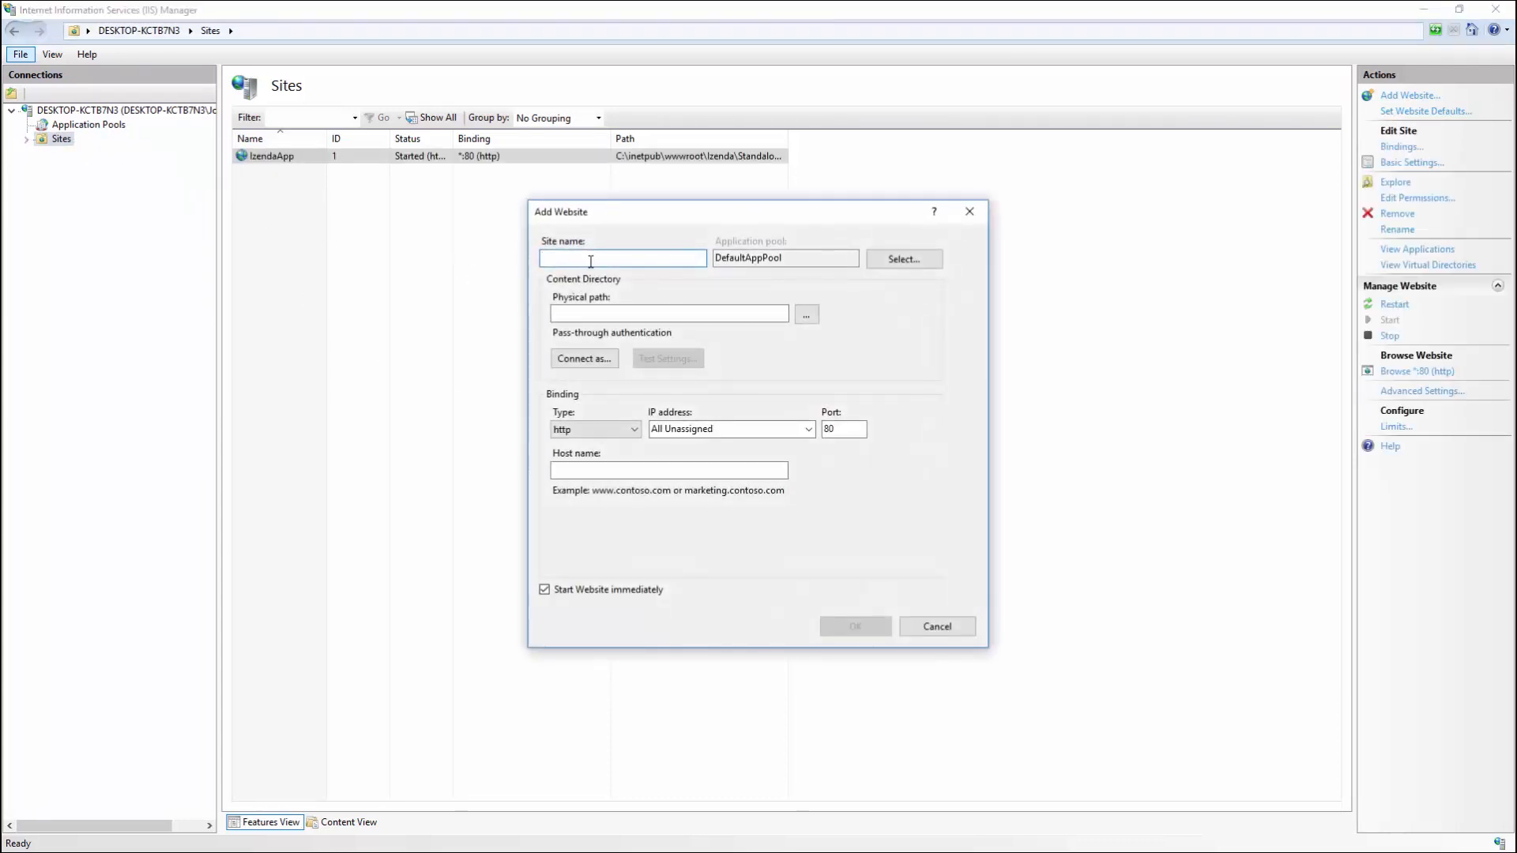
{"action": "type", "text": "IzendaAPI"}
Step: Point IzendaAPI to C:\inetpub\wwwroot\Izenda\API, set port 81, and create the site
{"action": "left_click", "coordinate": [806, 315]}
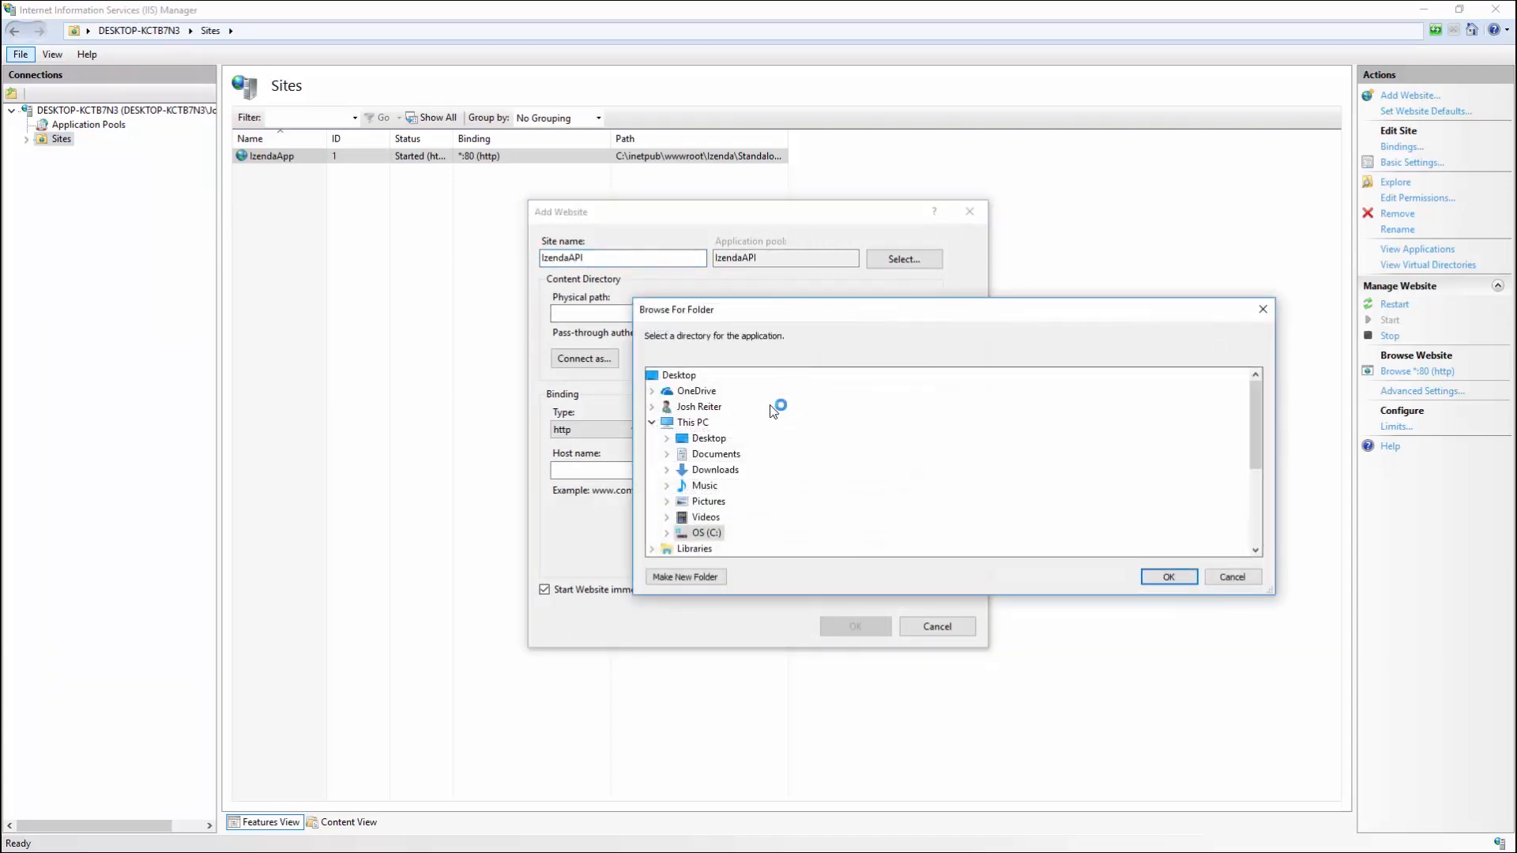
{"action": "double_click", "coordinate": [698, 534]}
{"action": "scroll", "coordinate": [822, 477], "scroll_direction": "down", "scroll_amount": 1}
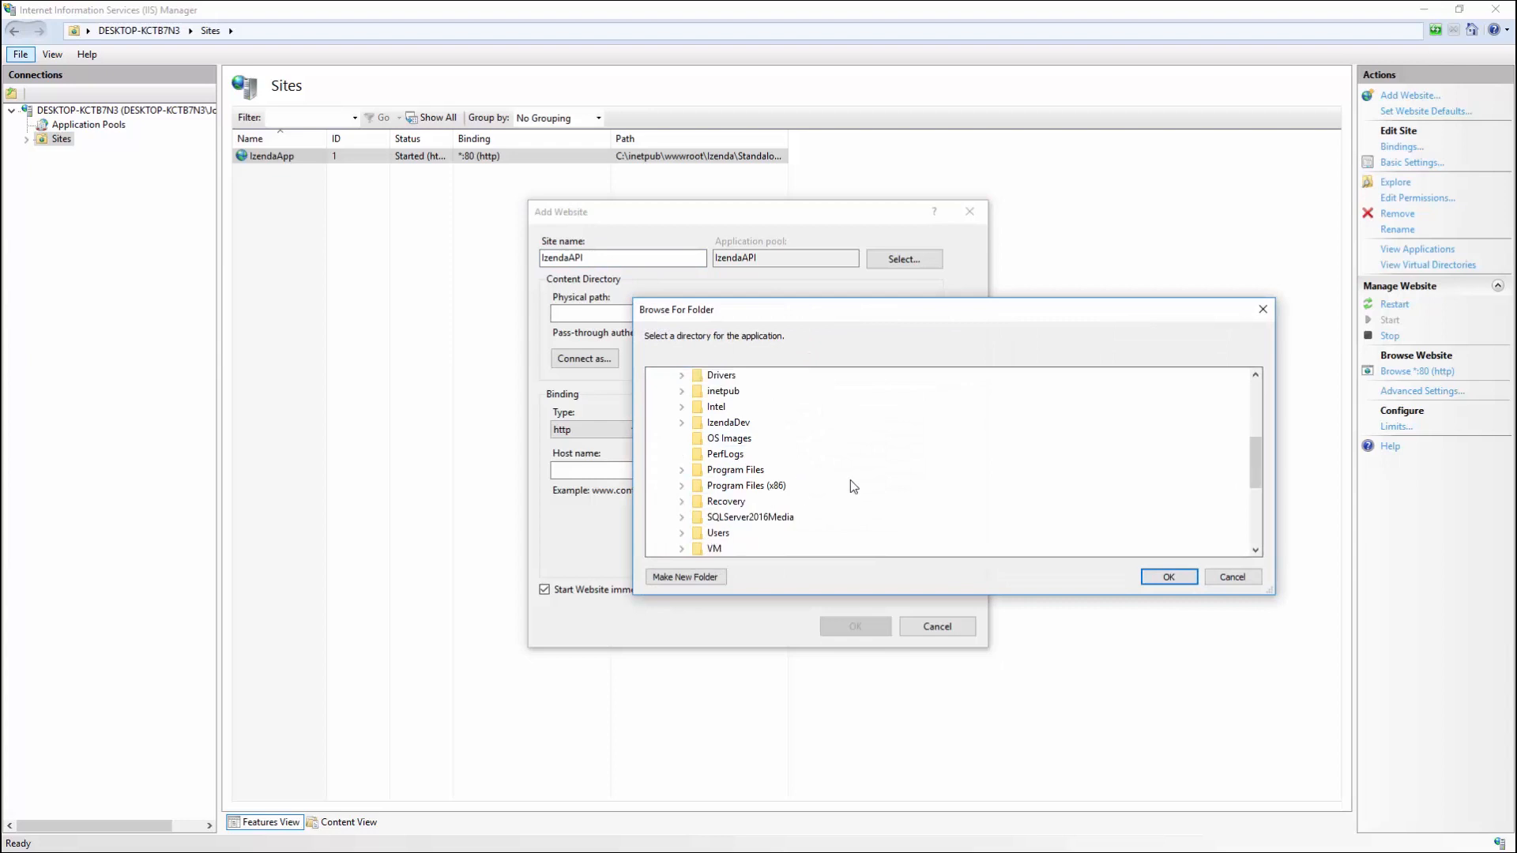
{"action": "double_click", "coordinate": [727, 393]}
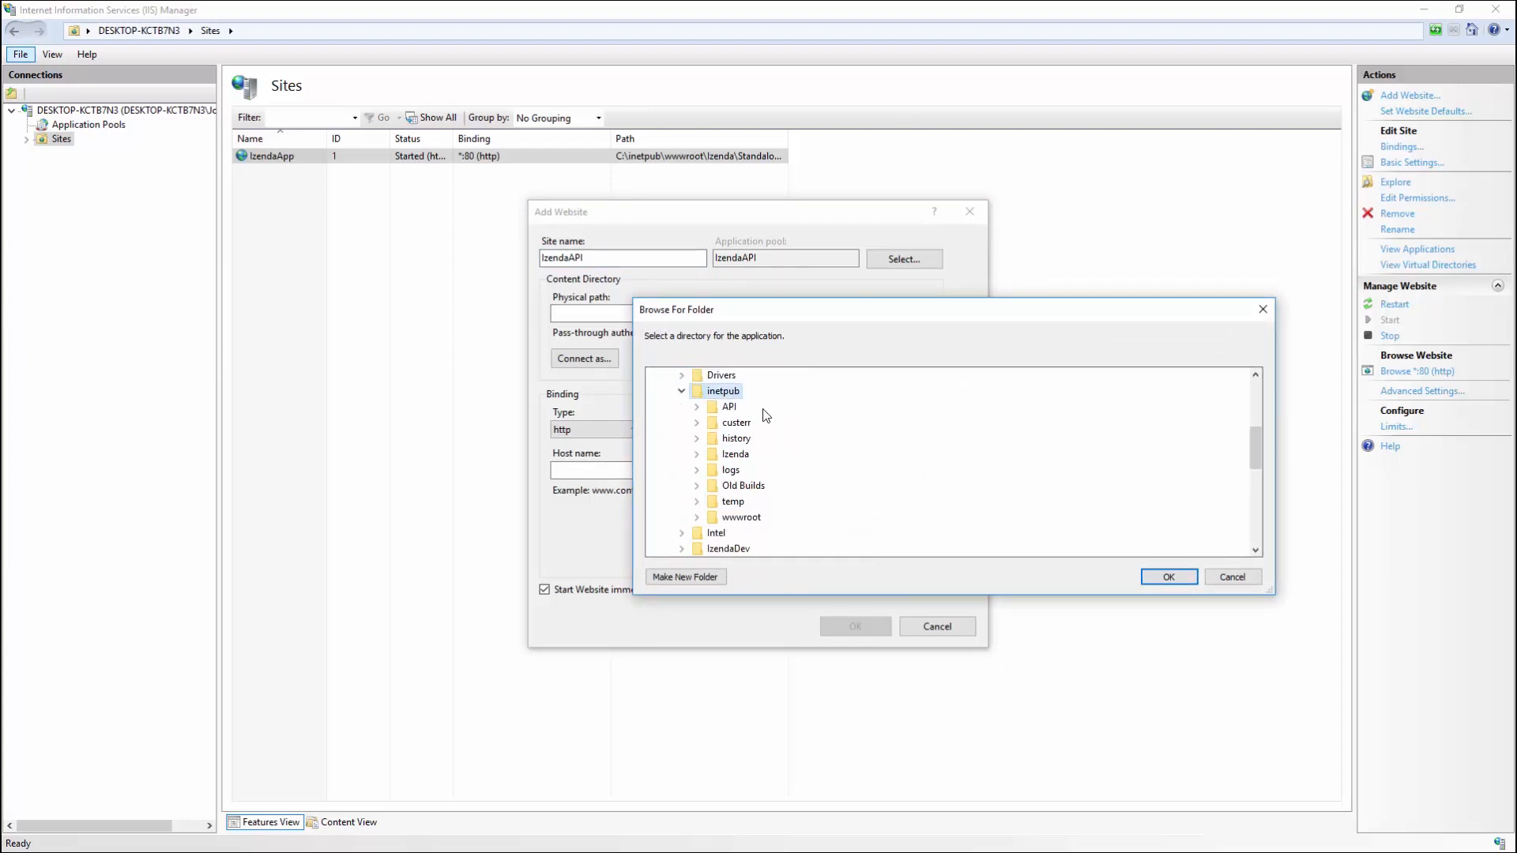
{"action": "double_click", "coordinate": [770, 516]}
{"action": "scroll", "coordinate": [783, 513], "scroll_direction": "down", "scroll_amount": 1}
{"action": "double_click", "coordinate": [767, 501]}
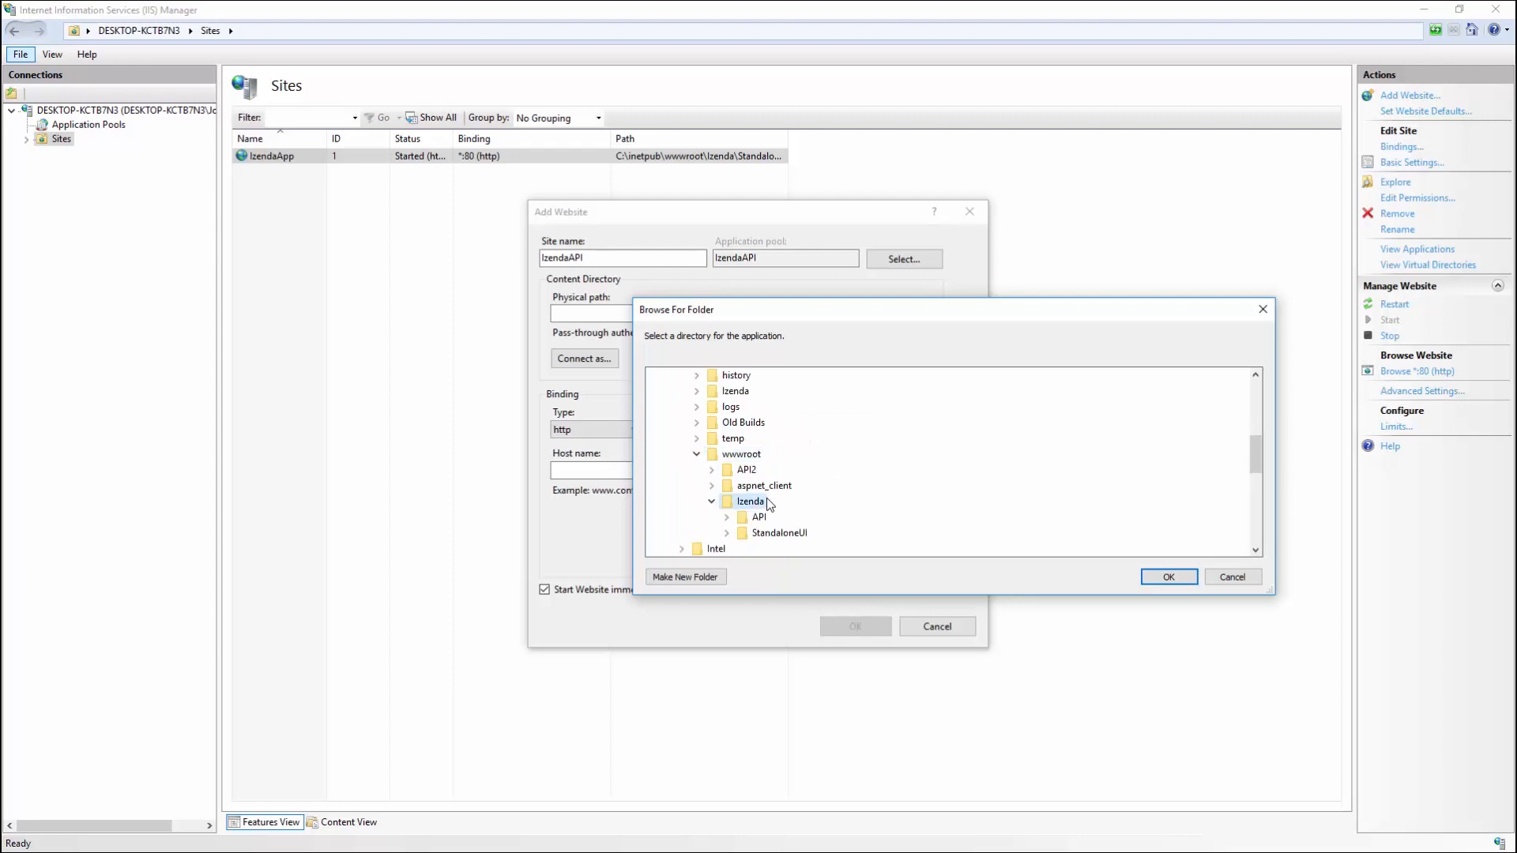
{"action": "double_click", "coordinate": [758, 517]}
{"action": "left_click", "coordinate": [1168, 577]}
{"action": "double_click", "coordinate": [828, 429]}
{"action": "left_click", "coordinate": [861, 624]}
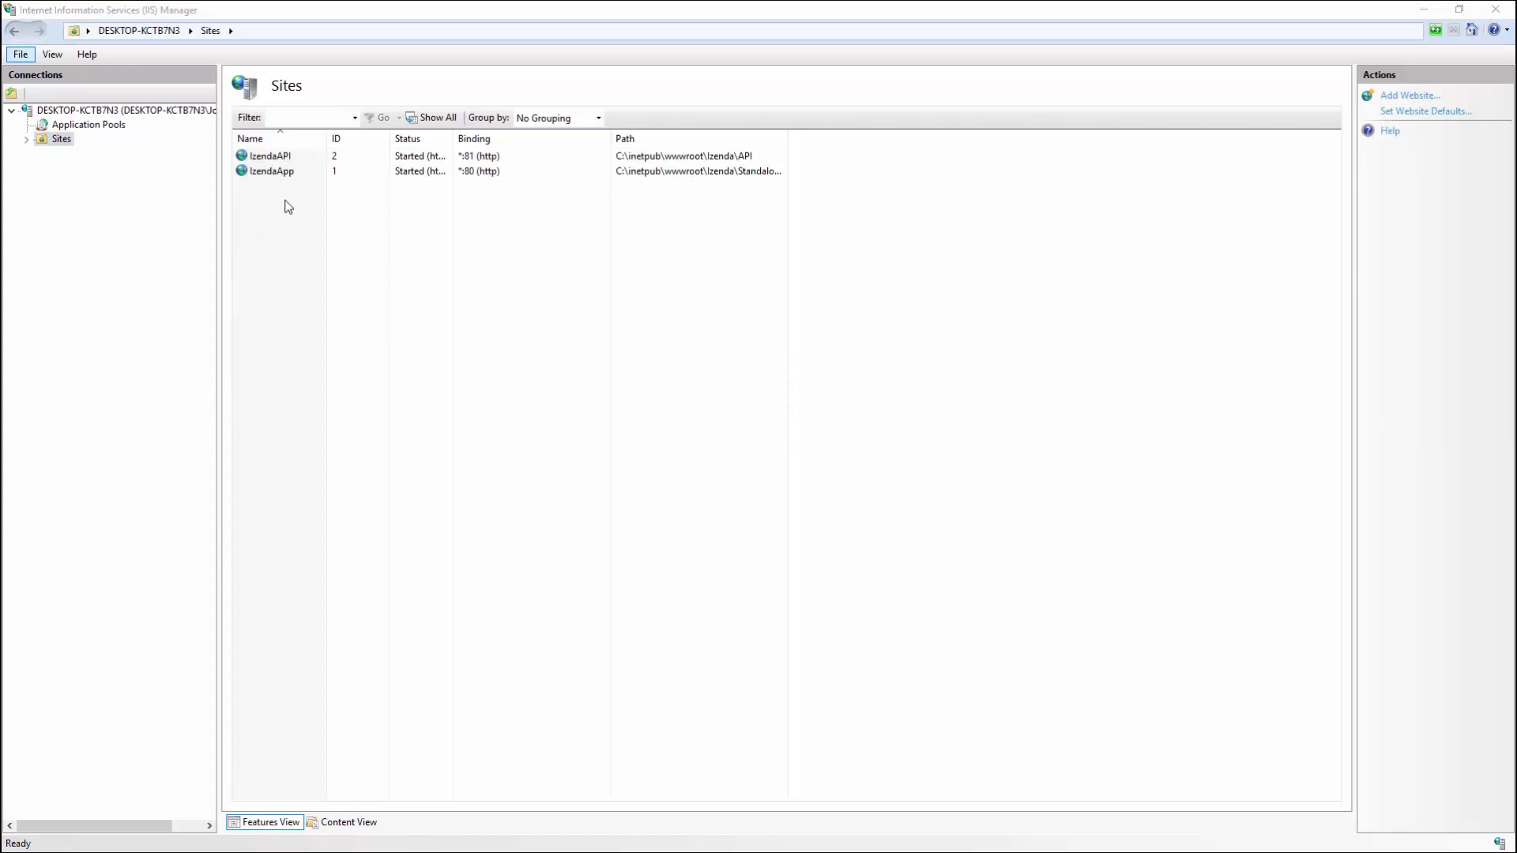
Step: Add IUSR to the StandaloneUI folder's security with Modify permission and apply it
{"action": "right_click", "coordinate": [293, 175]}
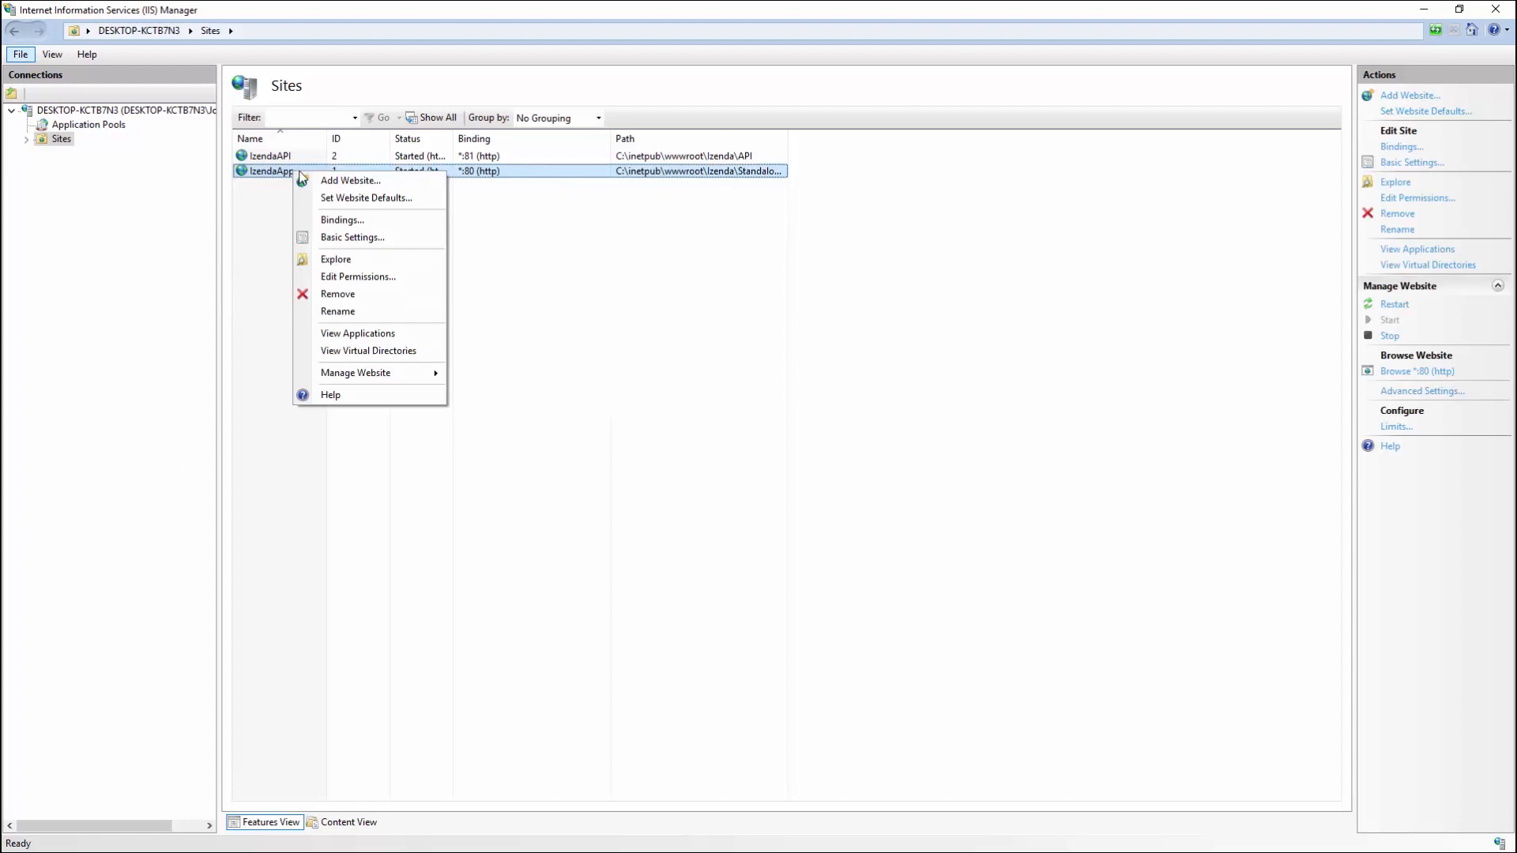
{"action": "left_click", "coordinate": [341, 278]}
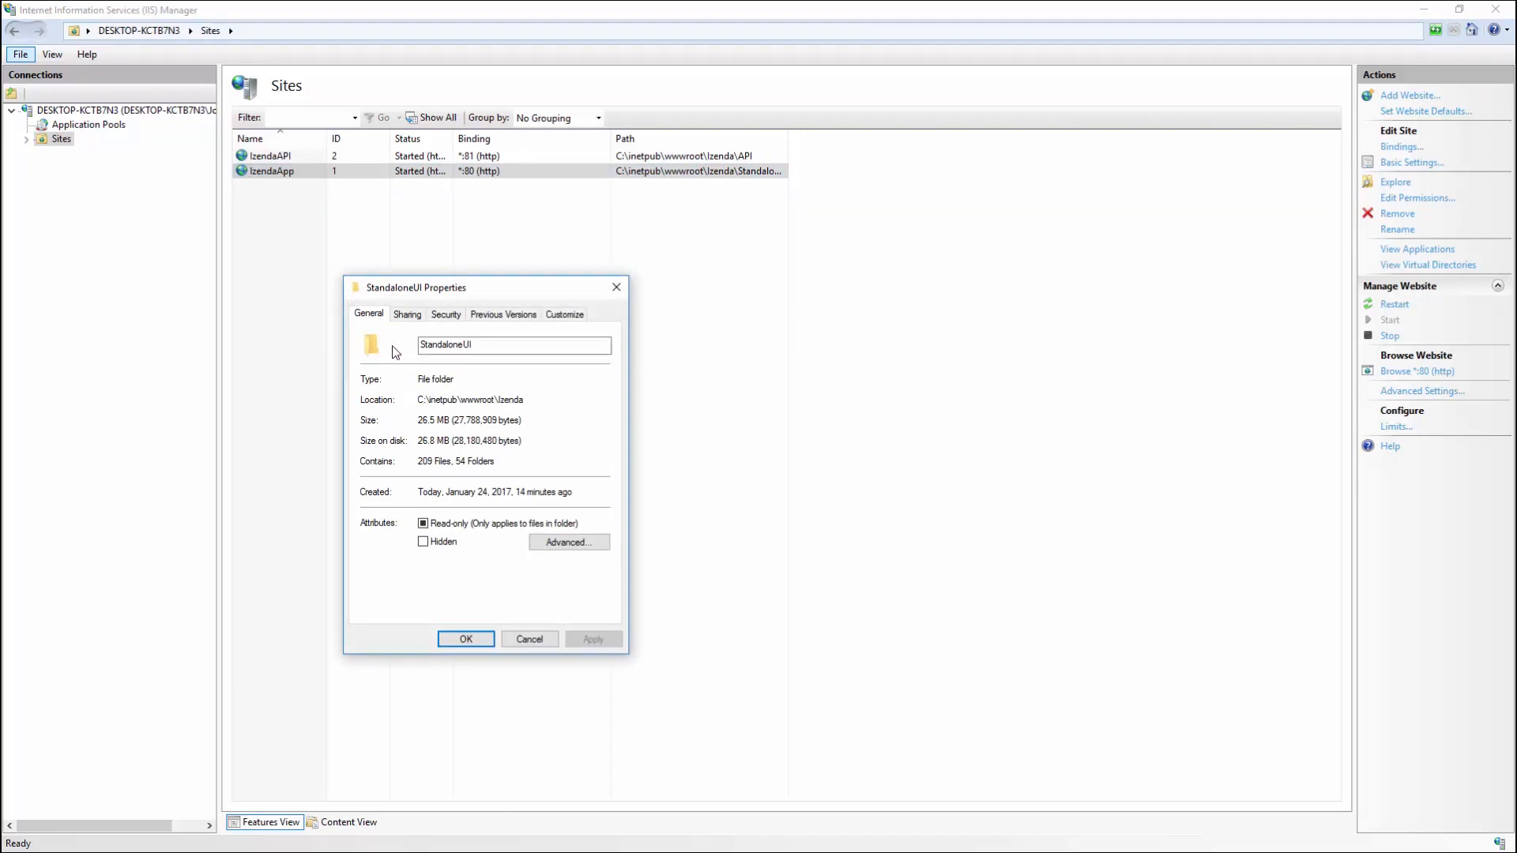
{"action": "left_click", "coordinate": [445, 315]}
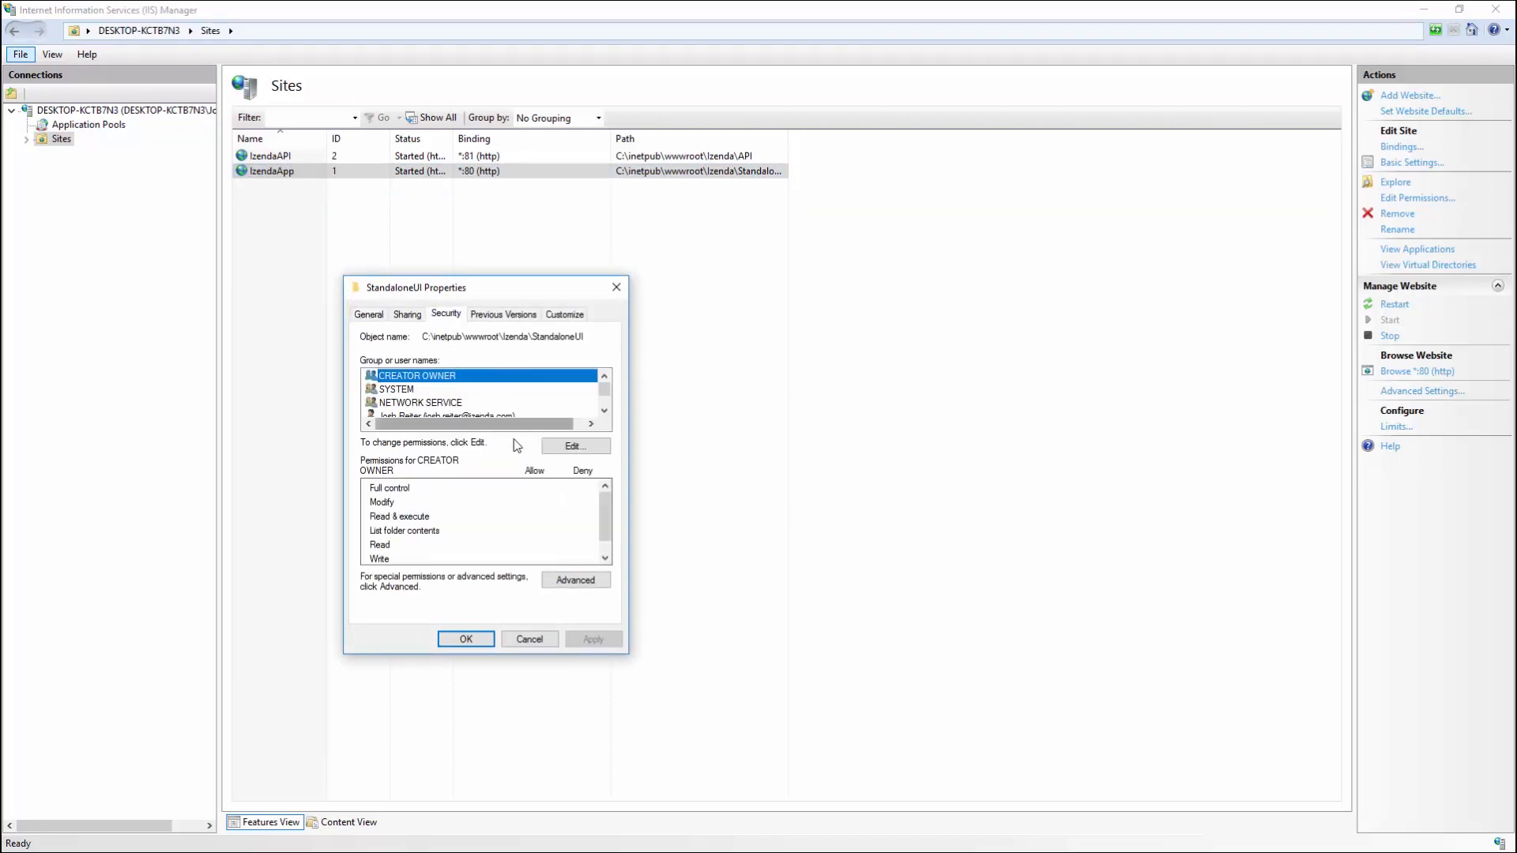
{"action": "left_click", "coordinate": [568, 447]}
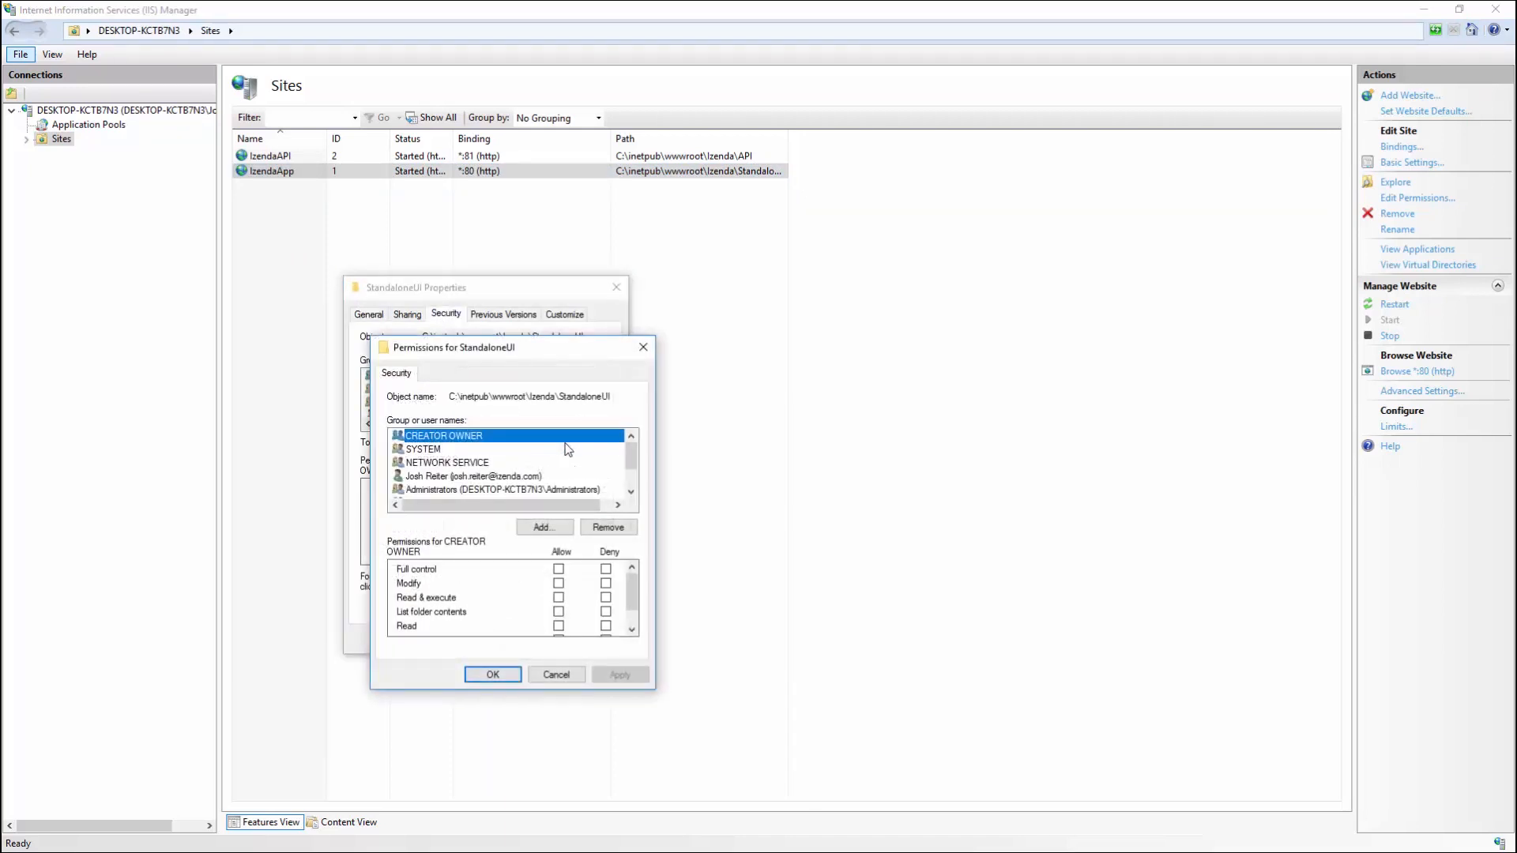
{"action": "left_click", "coordinate": [552, 527]}
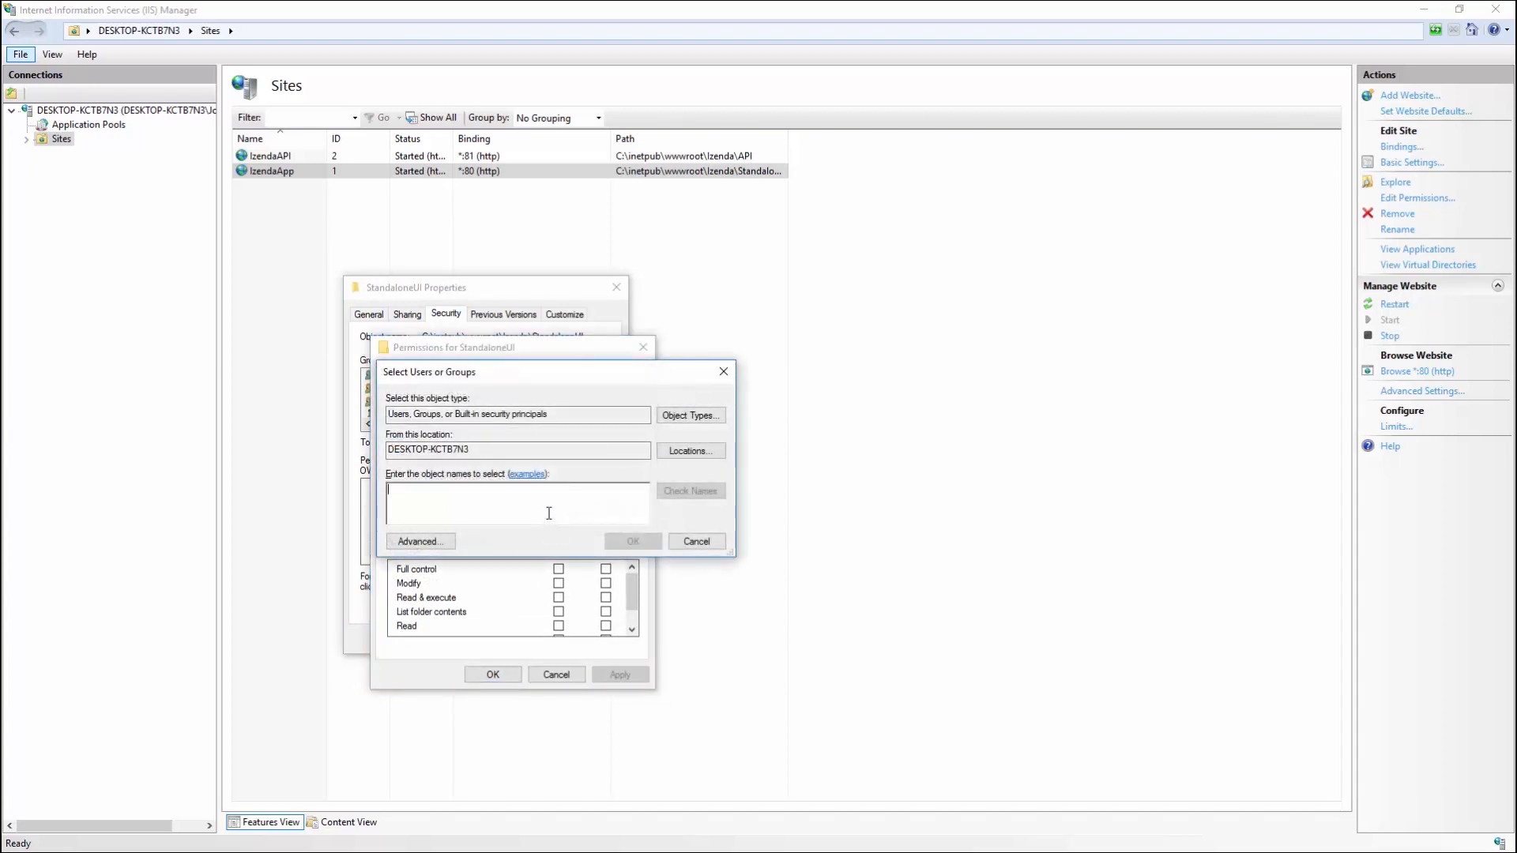
{"action": "type", "text": "IUSR"}
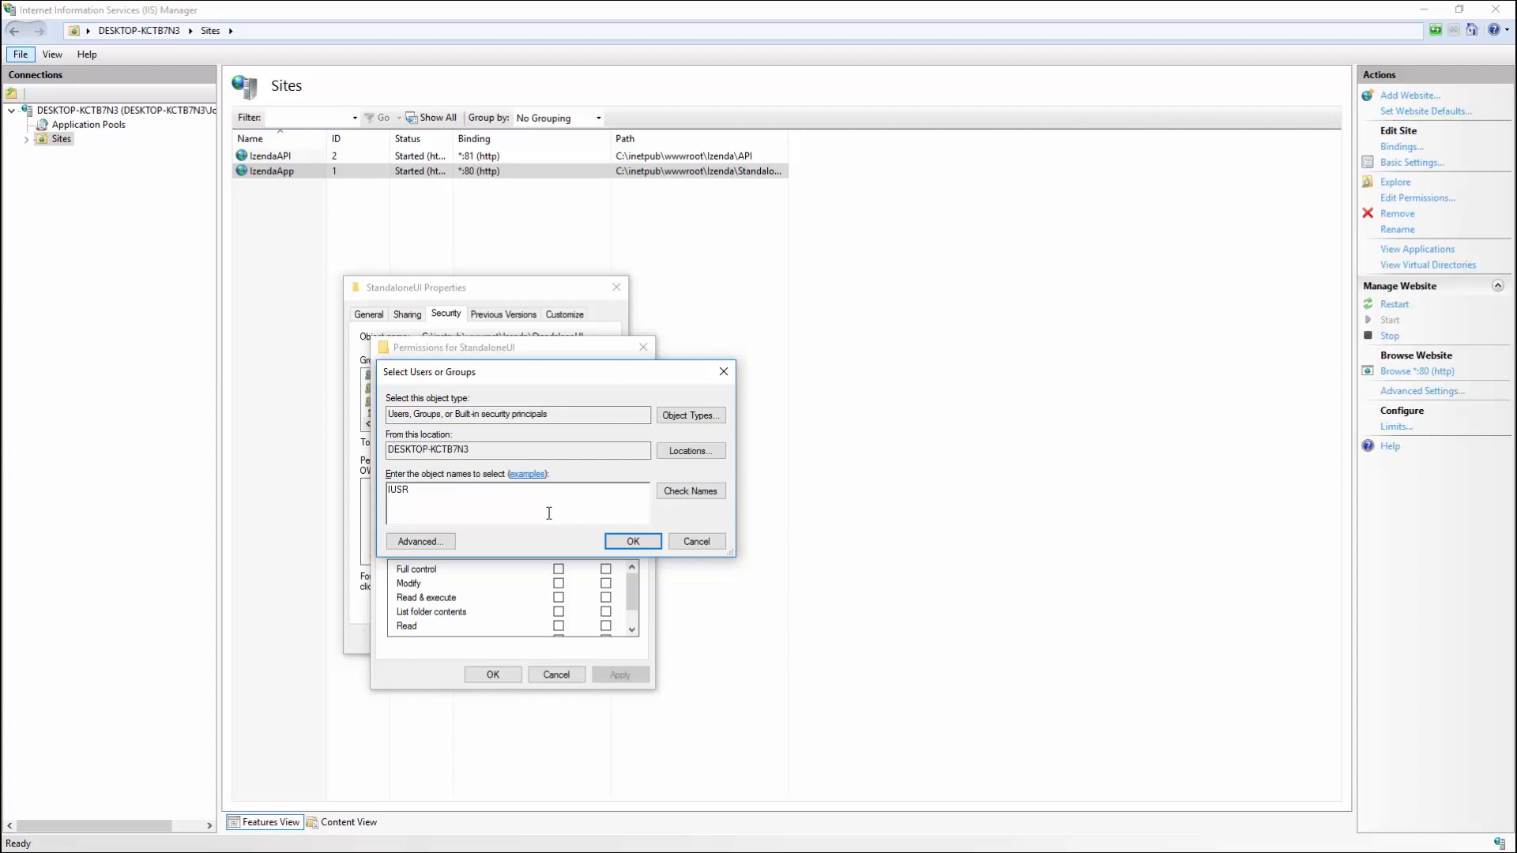
{"action": "left_click", "coordinate": [616, 542]}
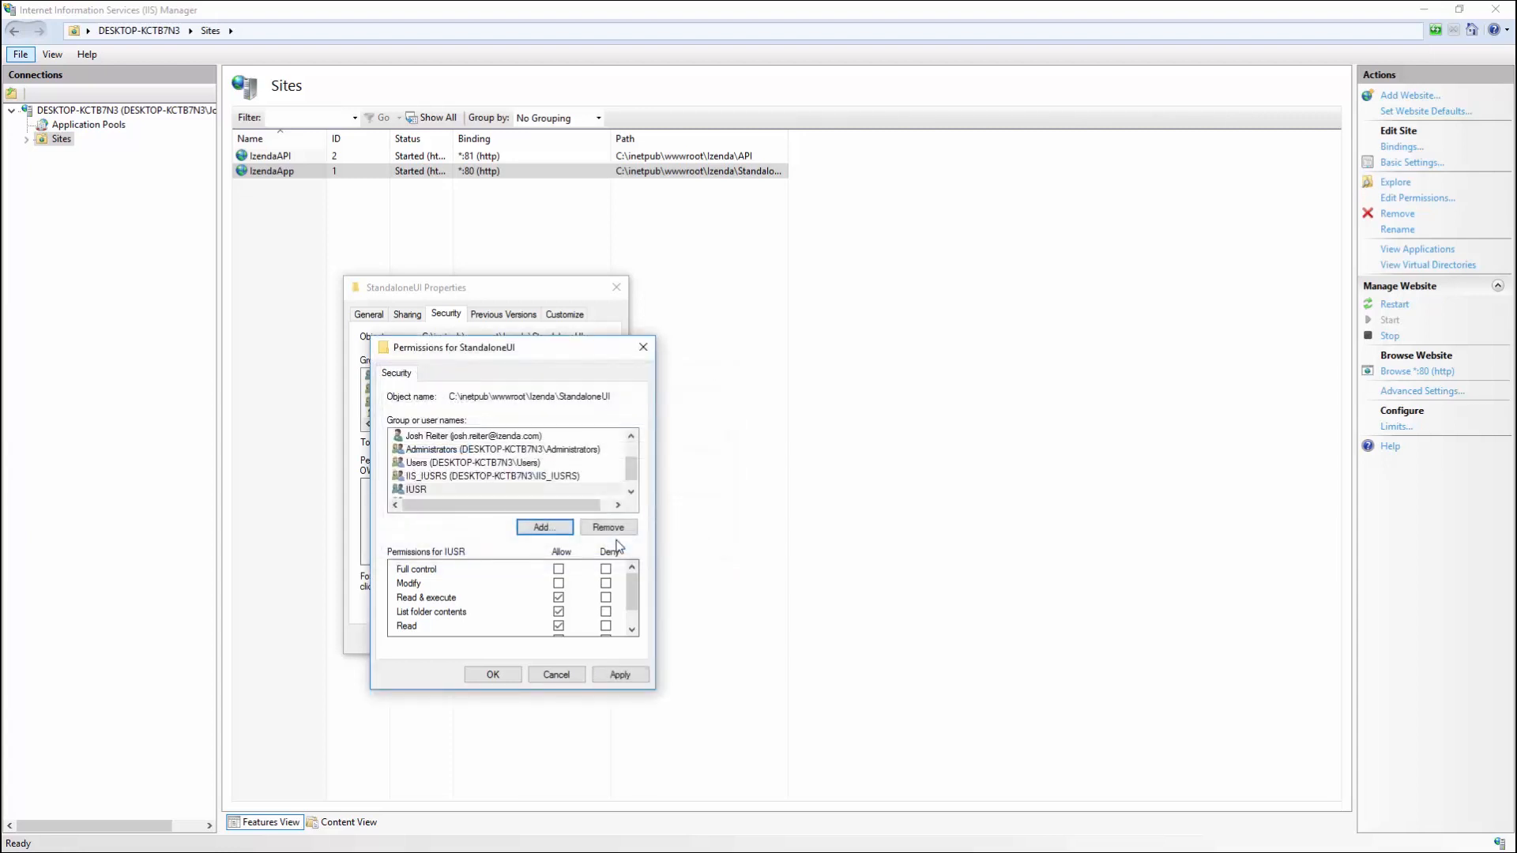
{"action": "left_click", "coordinate": [446, 487]}
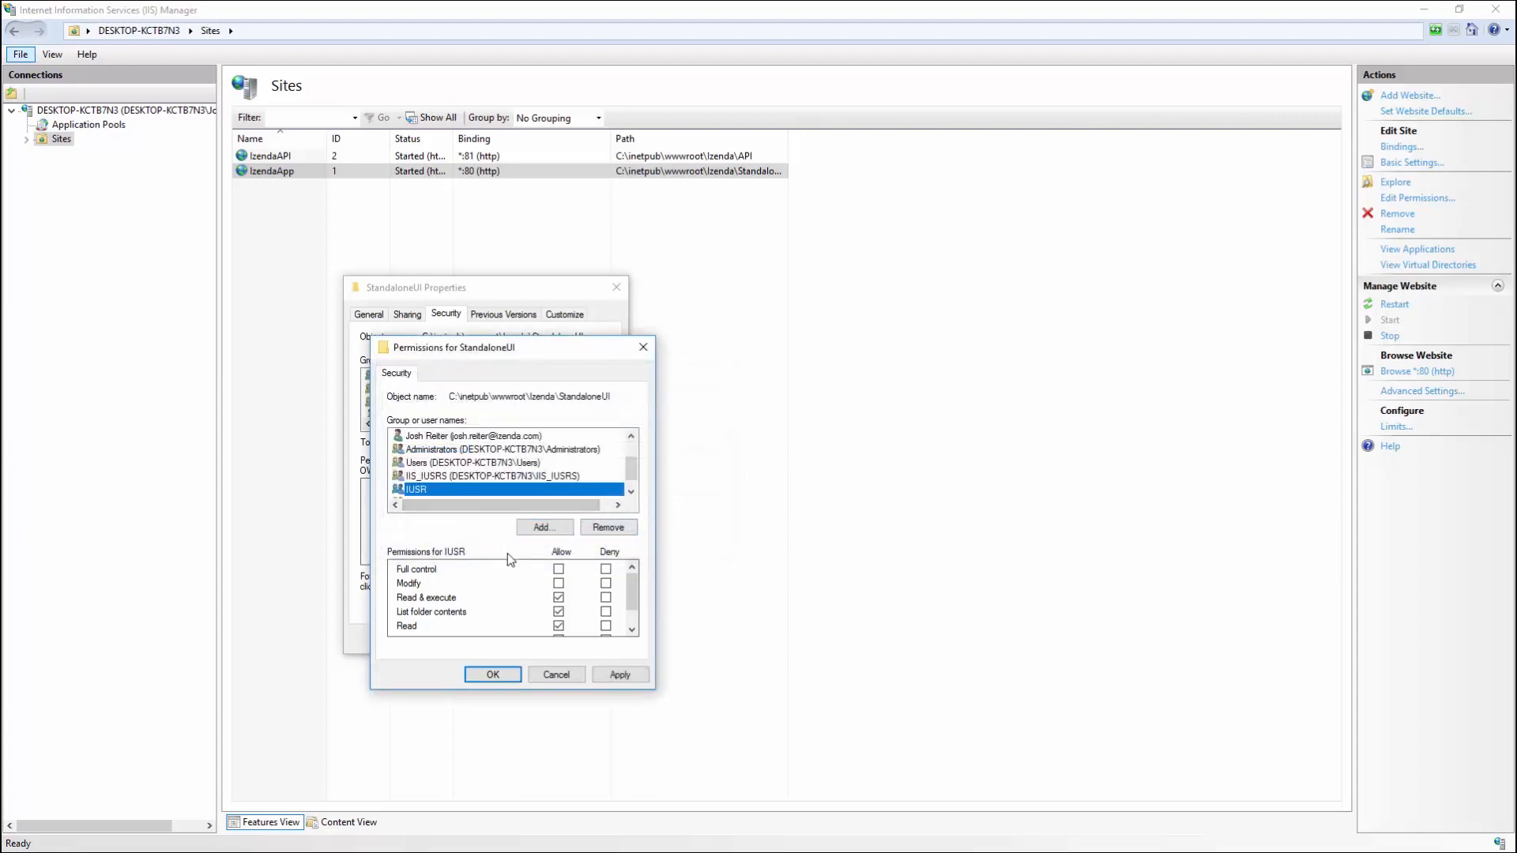
{"action": "left_click", "coordinate": [560, 584]}
{"action": "left_click", "coordinate": [606, 676]}
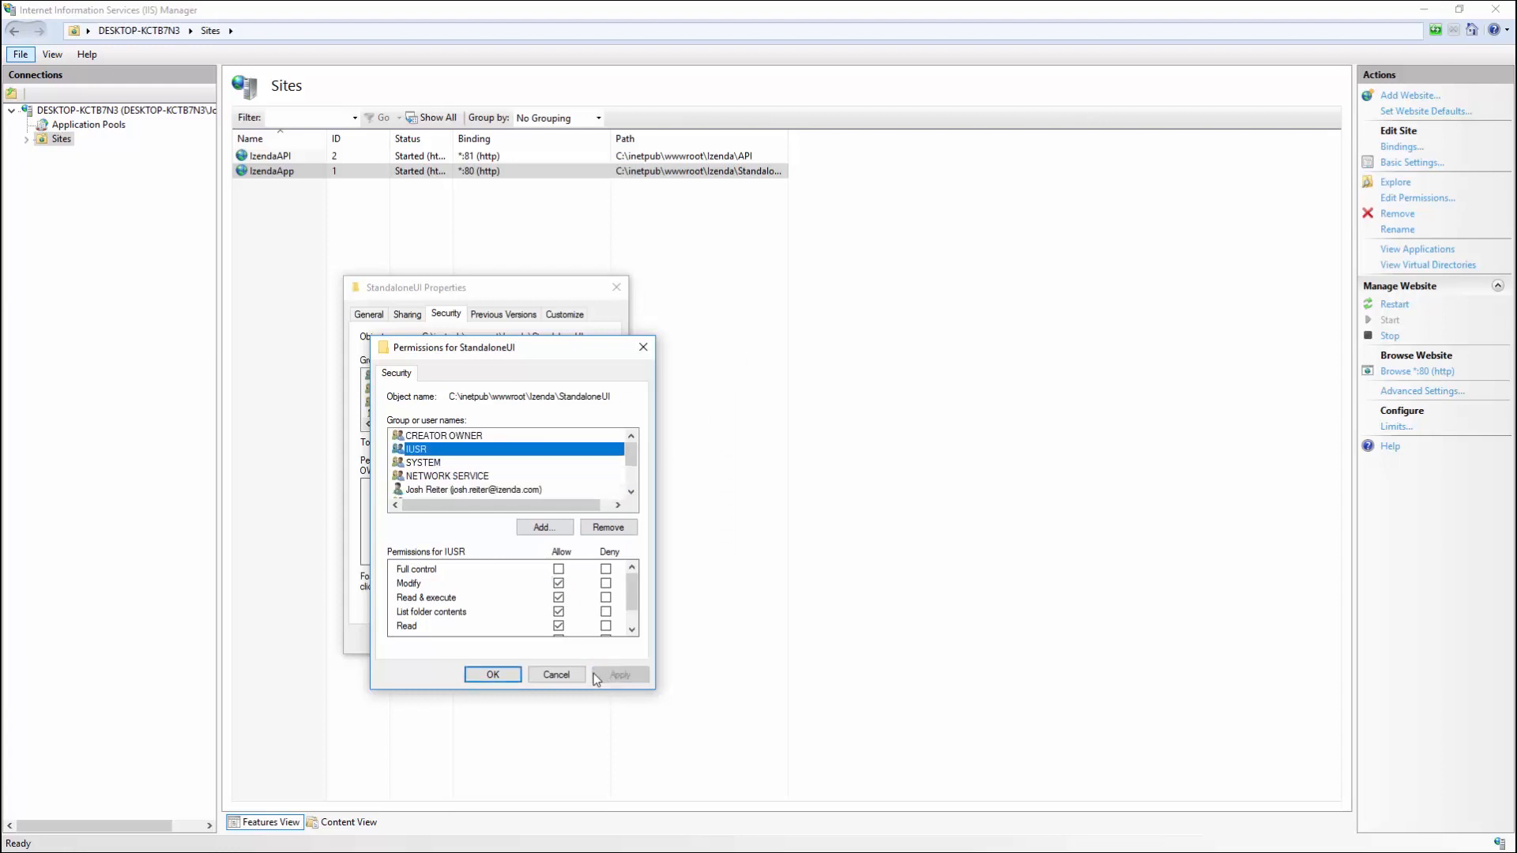
{"action": "left_click", "coordinate": [504, 673]}
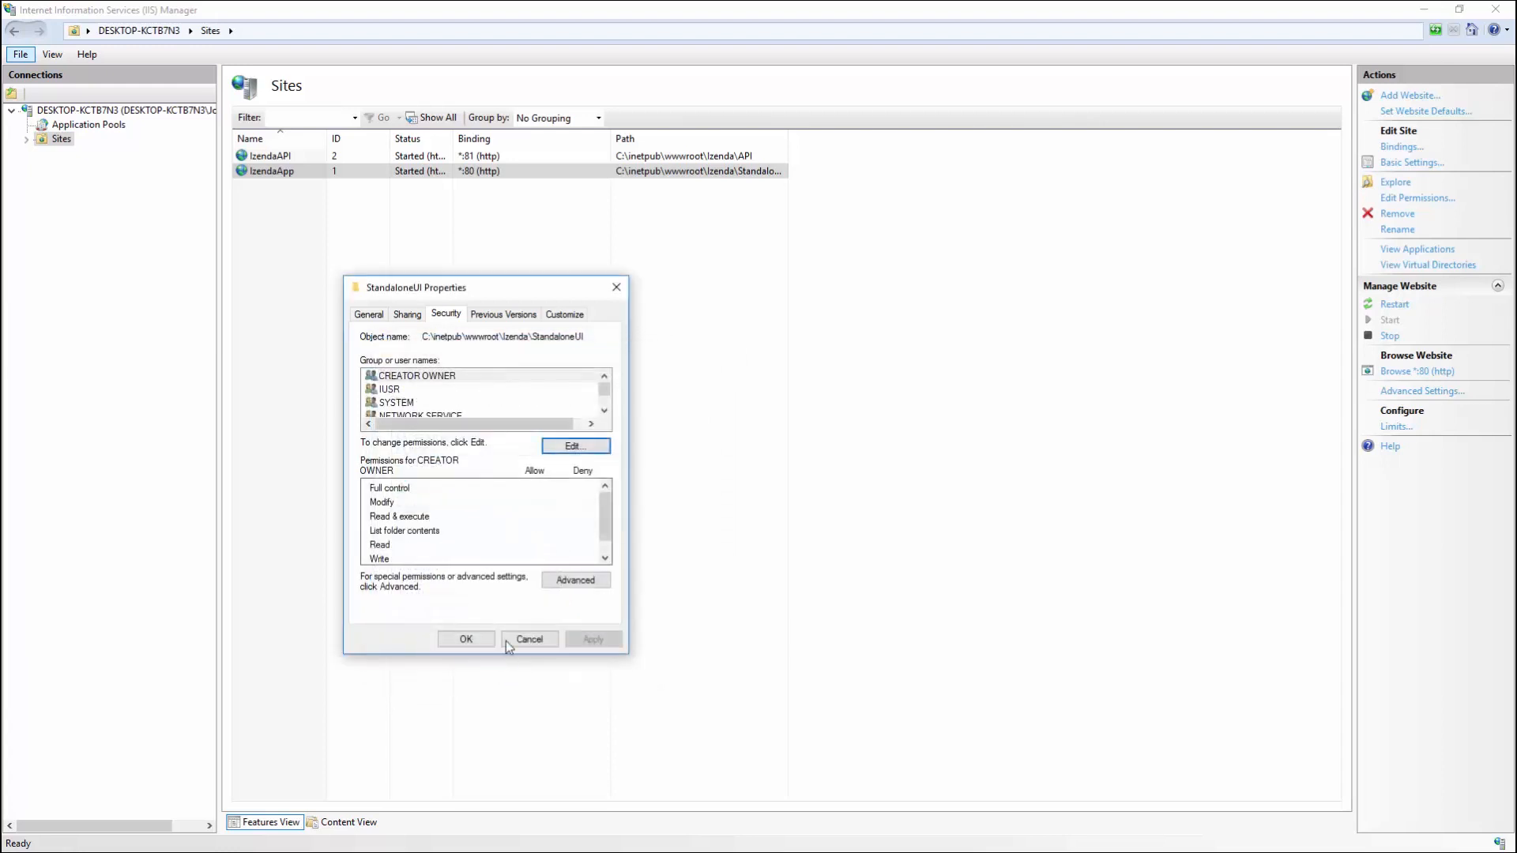
Step: Review NETWORK SERVICE's permissions on StandaloneUI, then close the folder properties
{"action": "left_click", "coordinate": [577, 447]}
{"action": "left_click", "coordinate": [486, 478]}
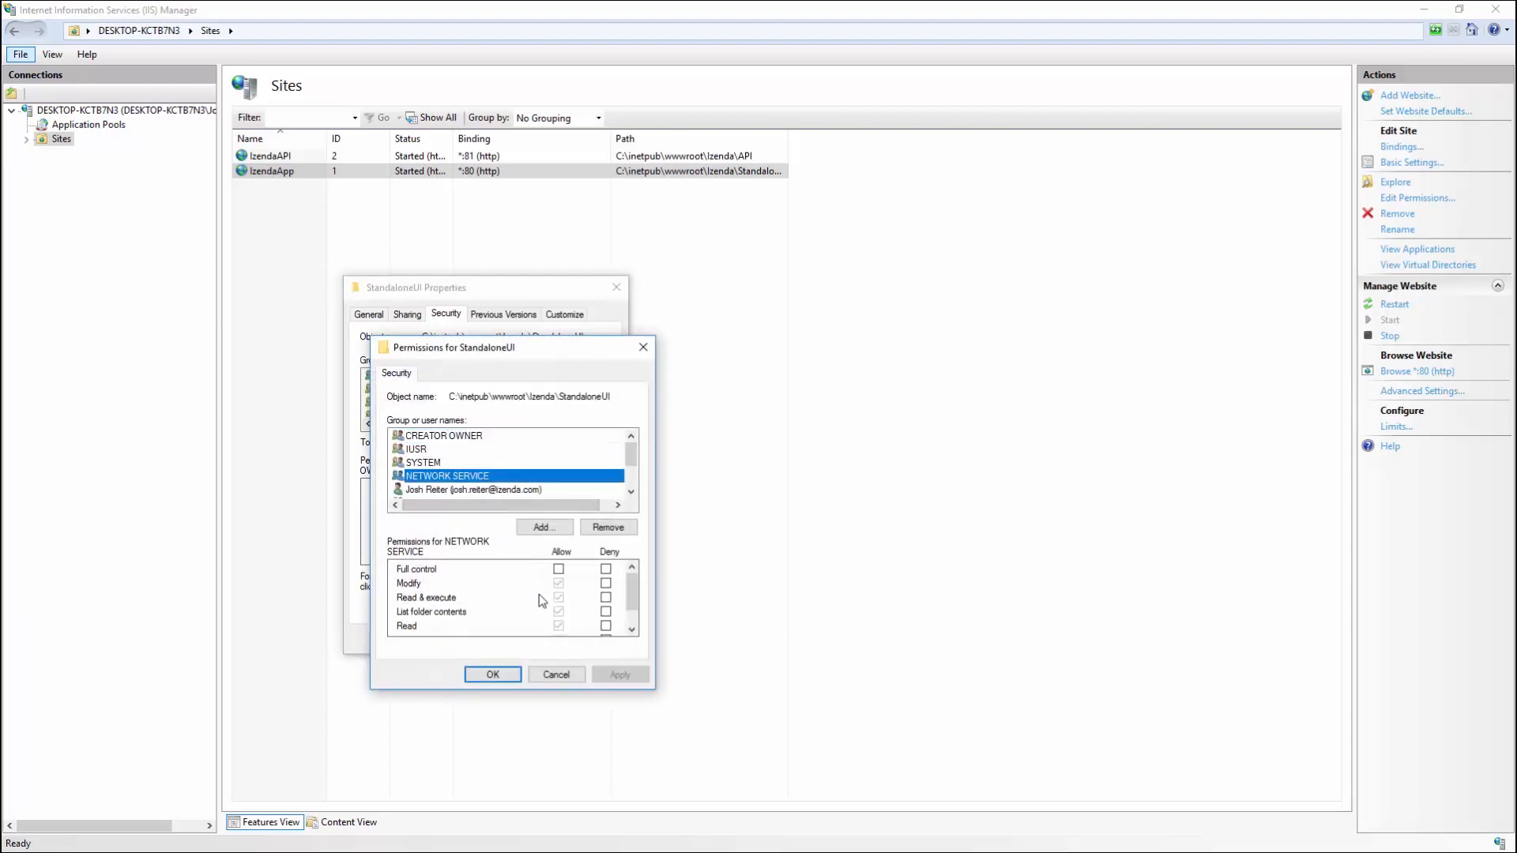
{"action": "left_click", "coordinate": [517, 675]}
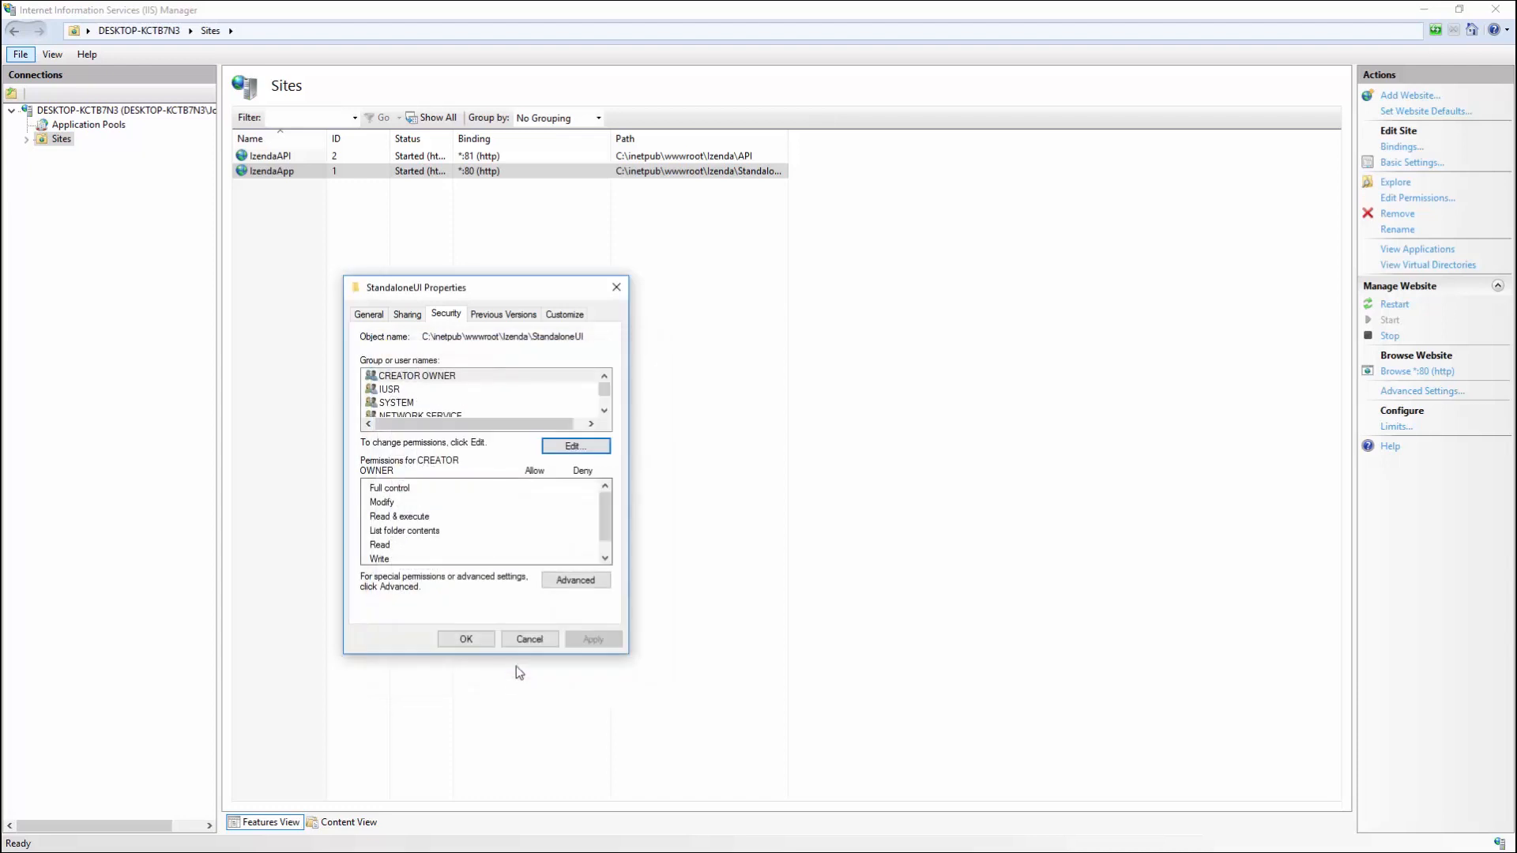
{"action": "left_click", "coordinate": [466, 639]}
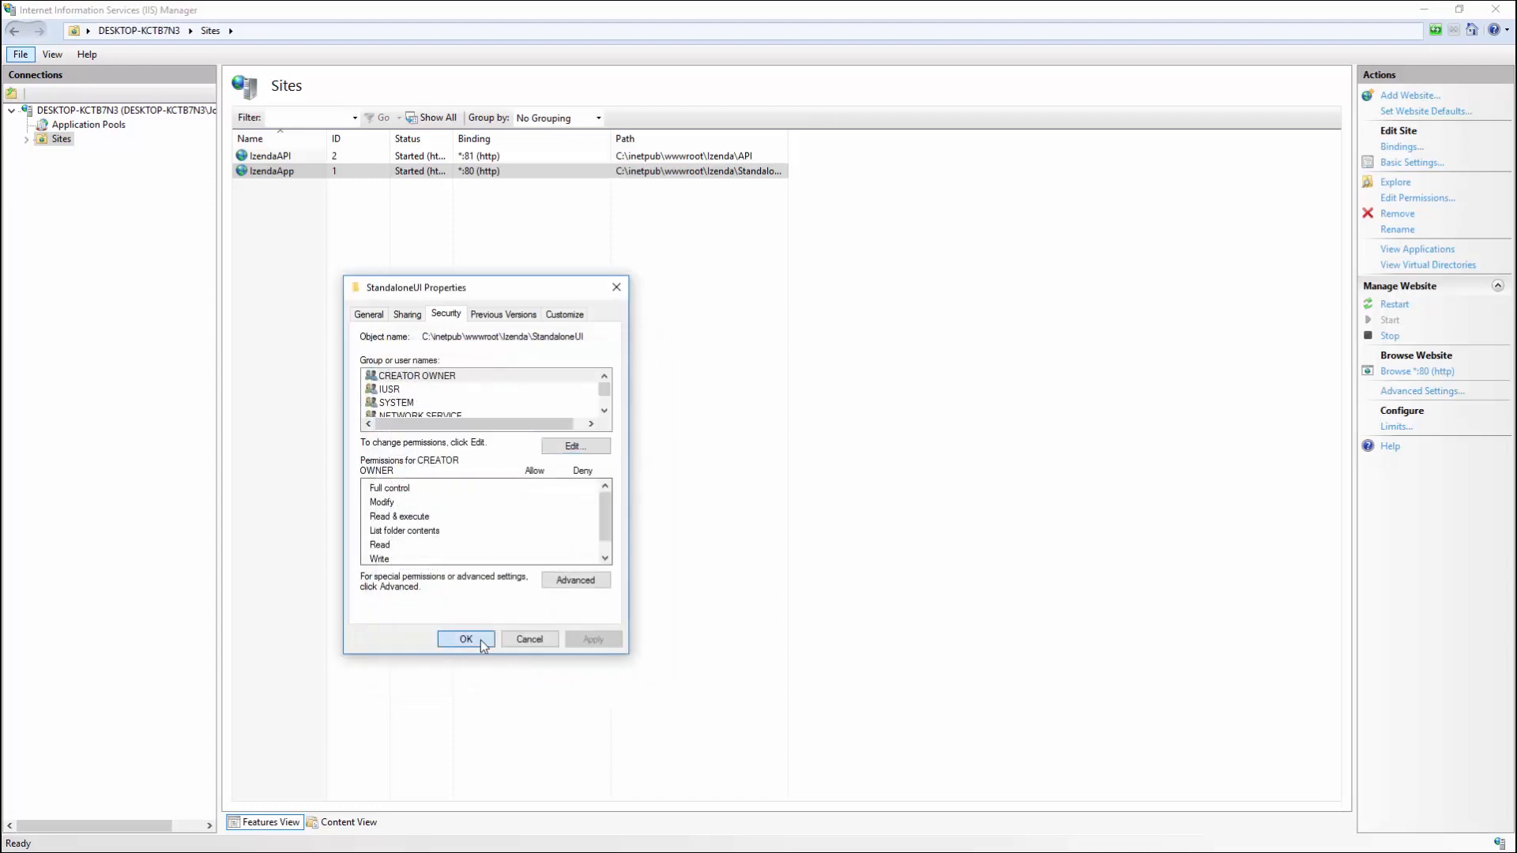
Step: Add IUSR with Modify permission to the API folder's security, apply, and close its properties
{"action": "right_click", "coordinate": [297, 158]}
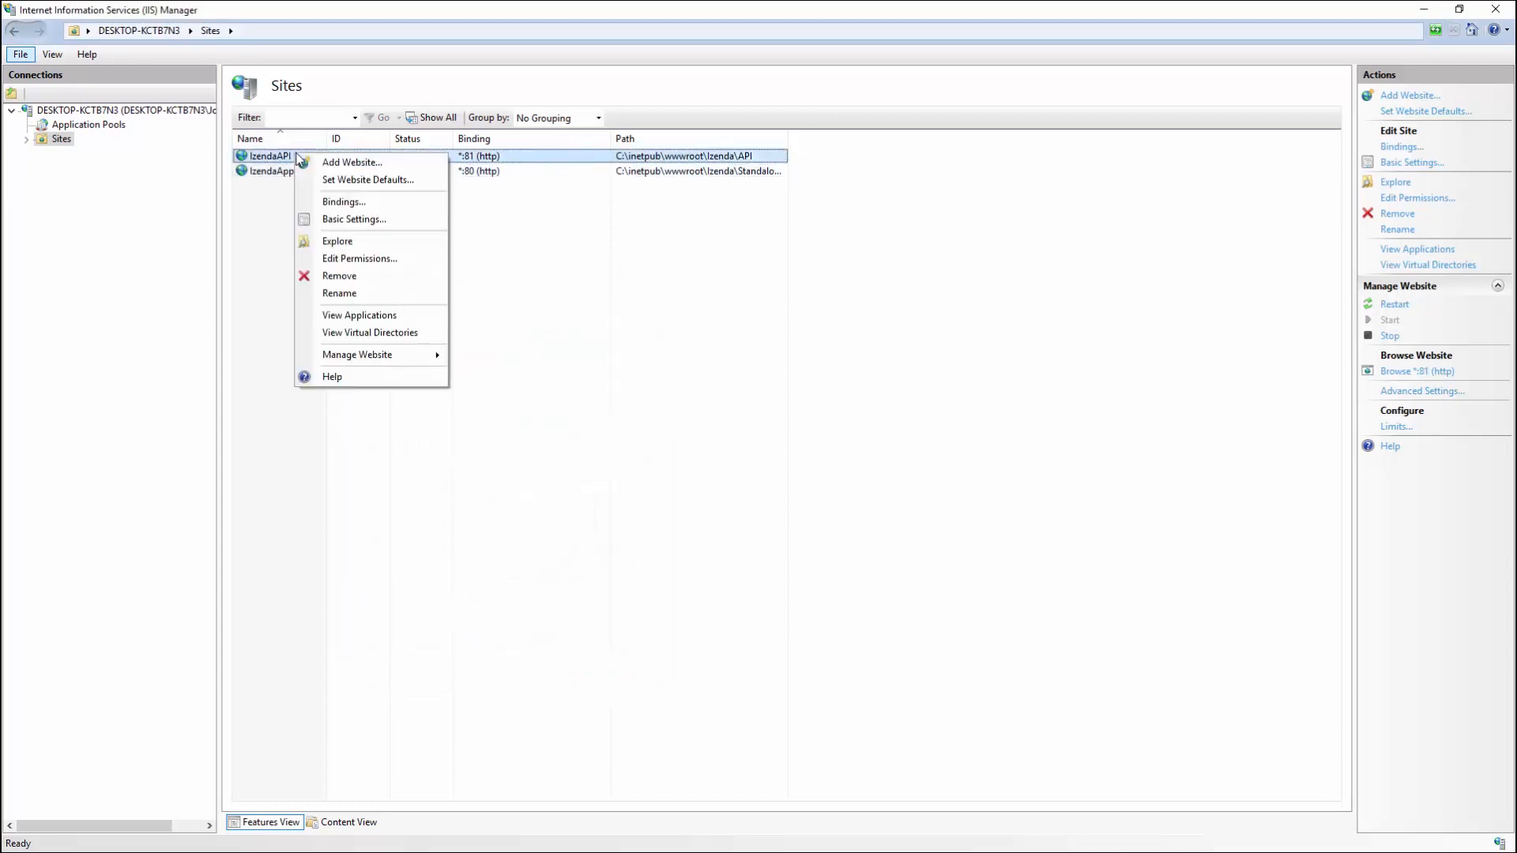
{"action": "left_click", "coordinate": [364, 258]}
{"action": "left_click", "coordinate": [473, 297]}
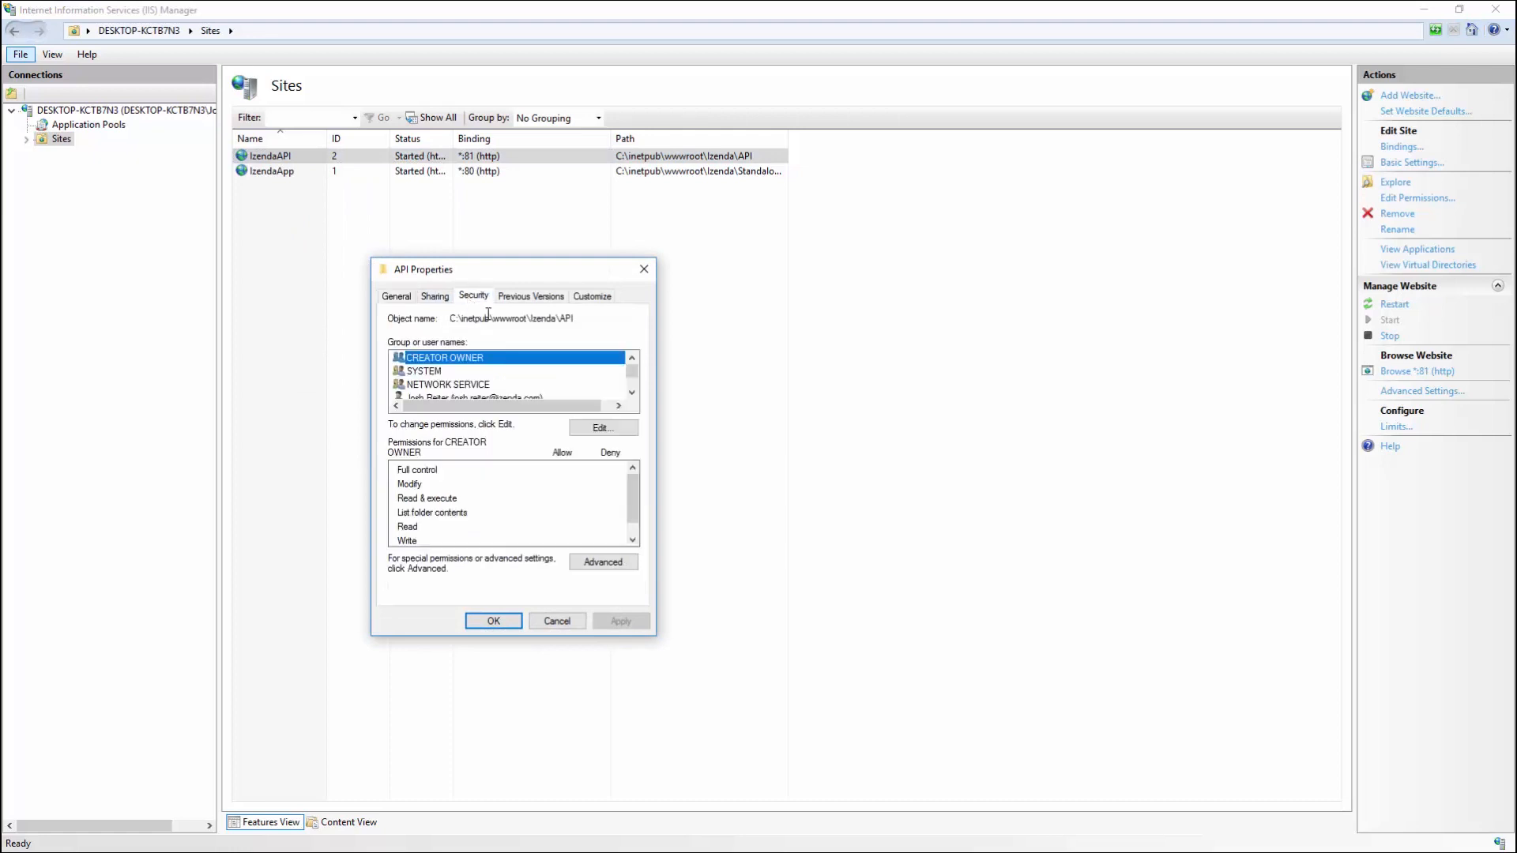
{"action": "left_click", "coordinate": [595, 428]}
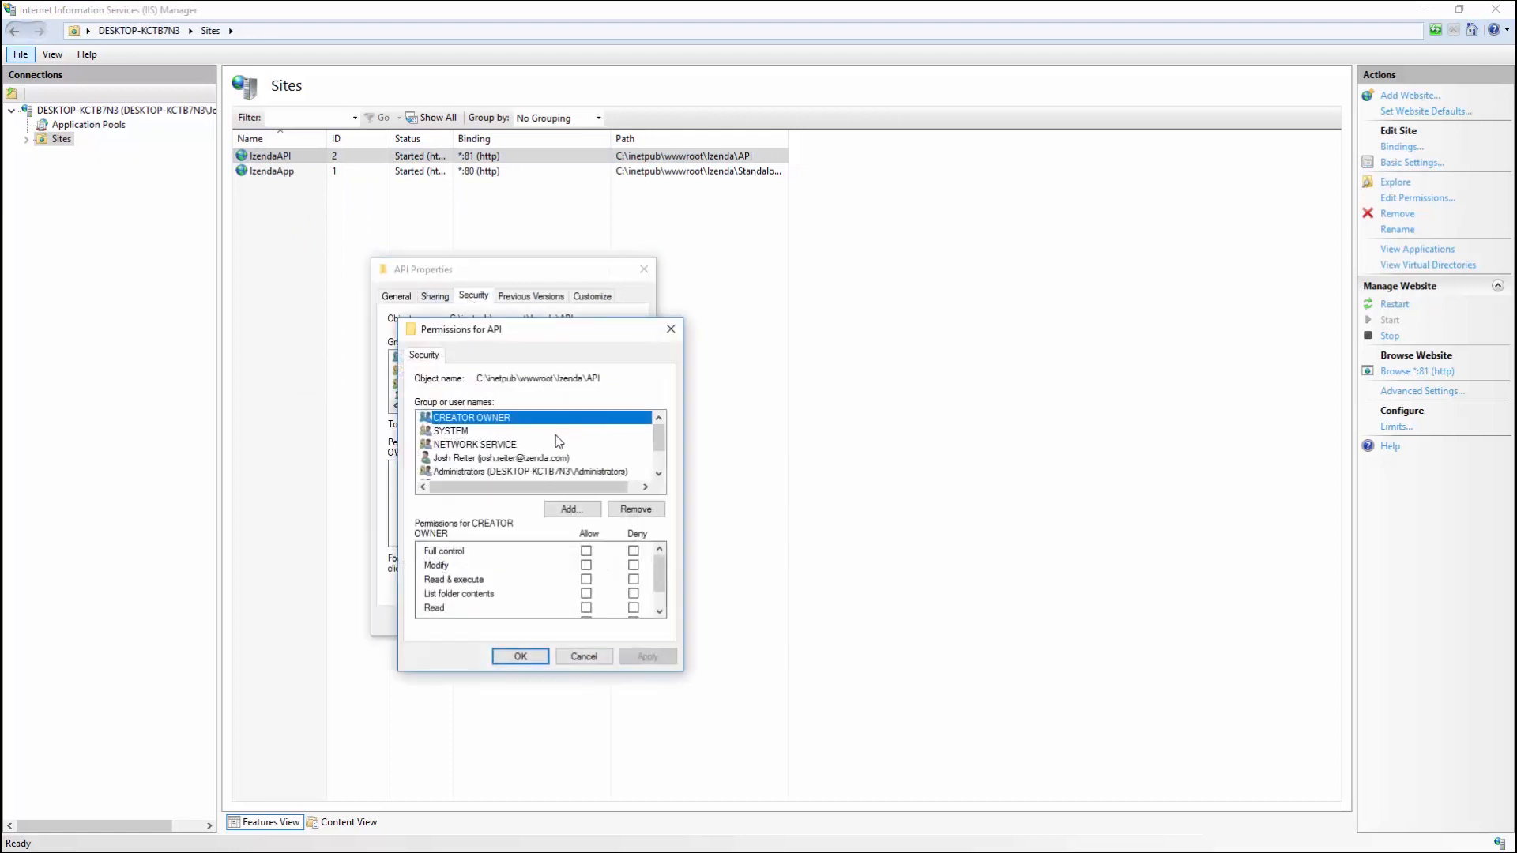
{"action": "left_click", "coordinate": [562, 509]}
{"action": "type", "text": "IUSR"}
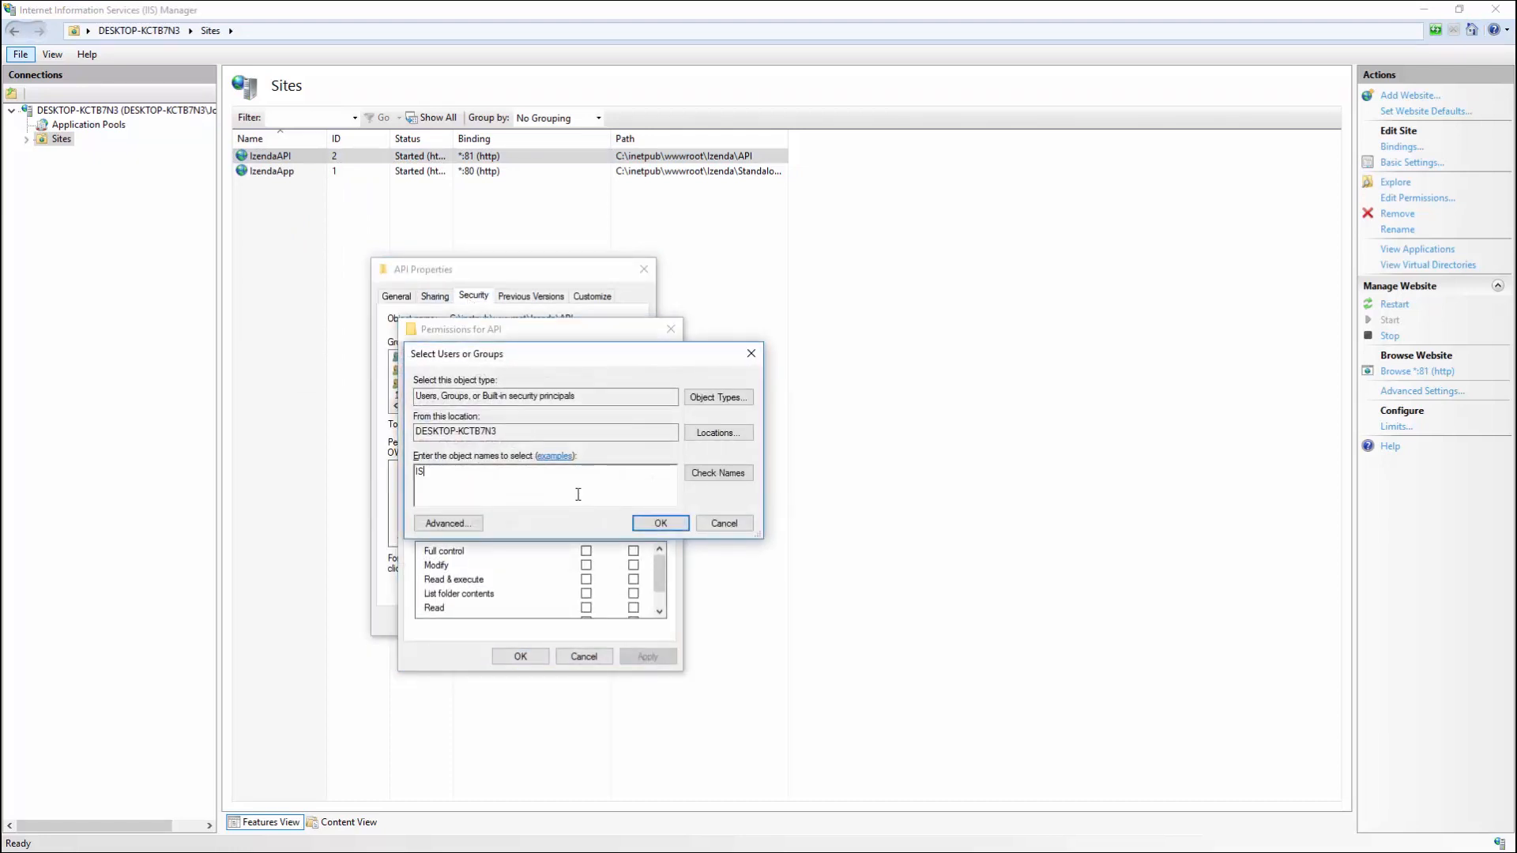
{"action": "left_click", "coordinate": [661, 523]}
{"action": "left_click", "coordinate": [585, 564]}
{"action": "left_click", "coordinate": [646, 657]}
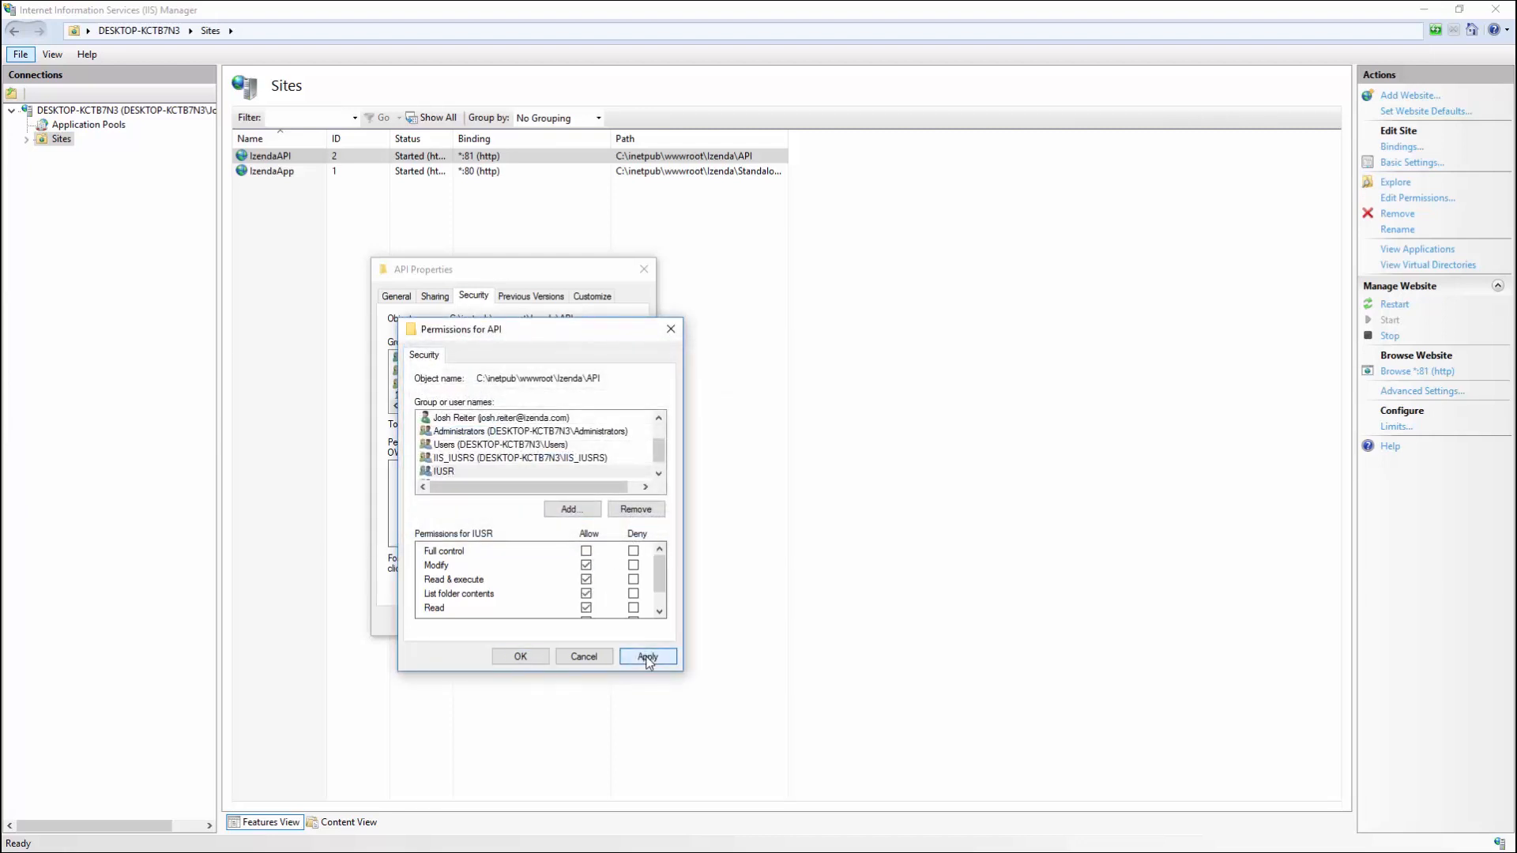
{"action": "left_click", "coordinate": [519, 657]}
{"action": "left_click", "coordinate": [490, 397]}
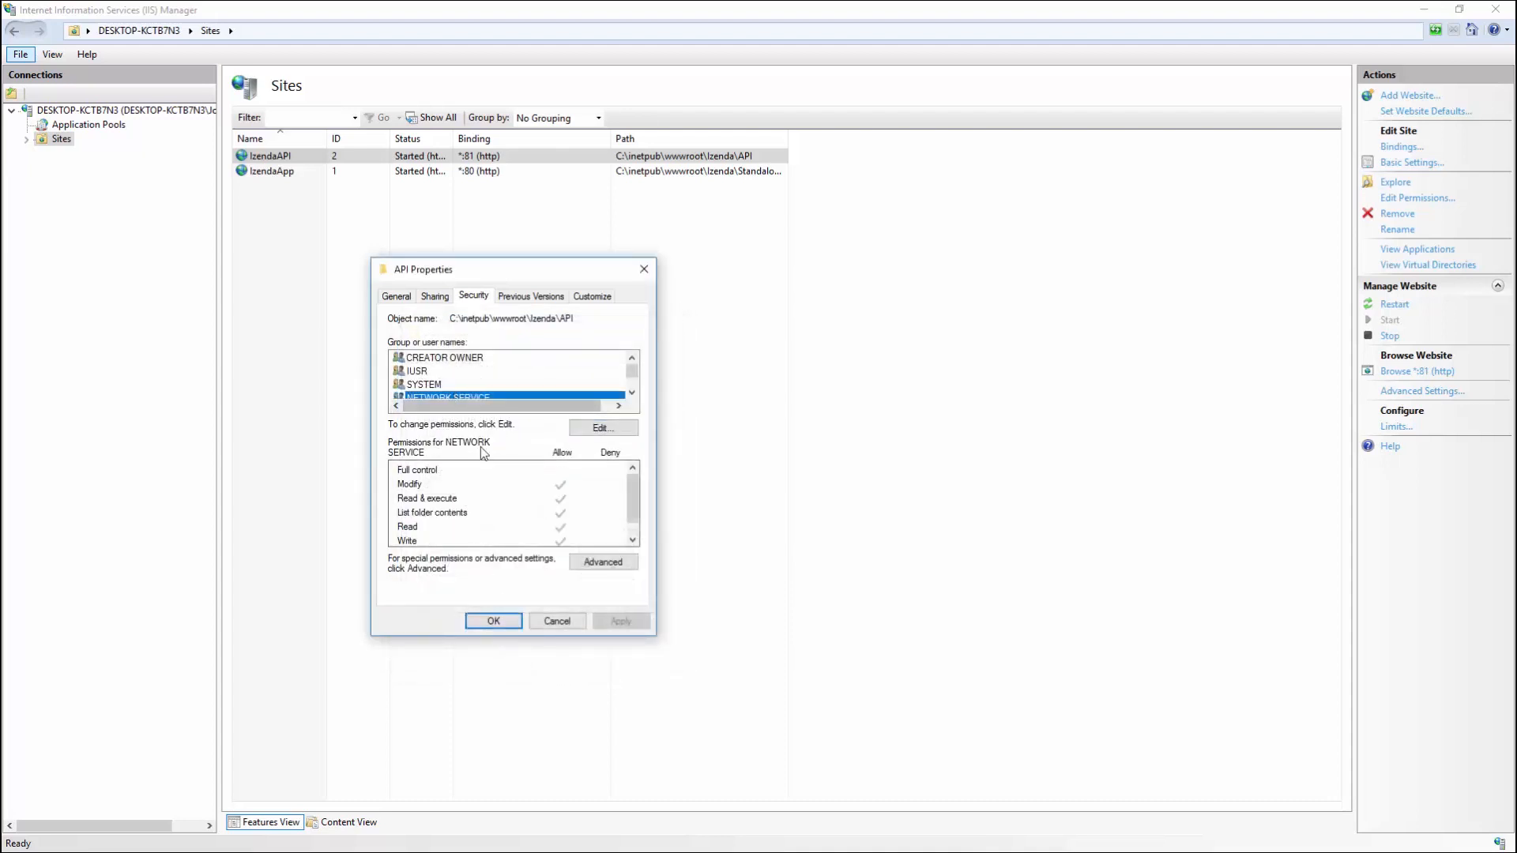
{"action": "left_click", "coordinate": [500, 622]}
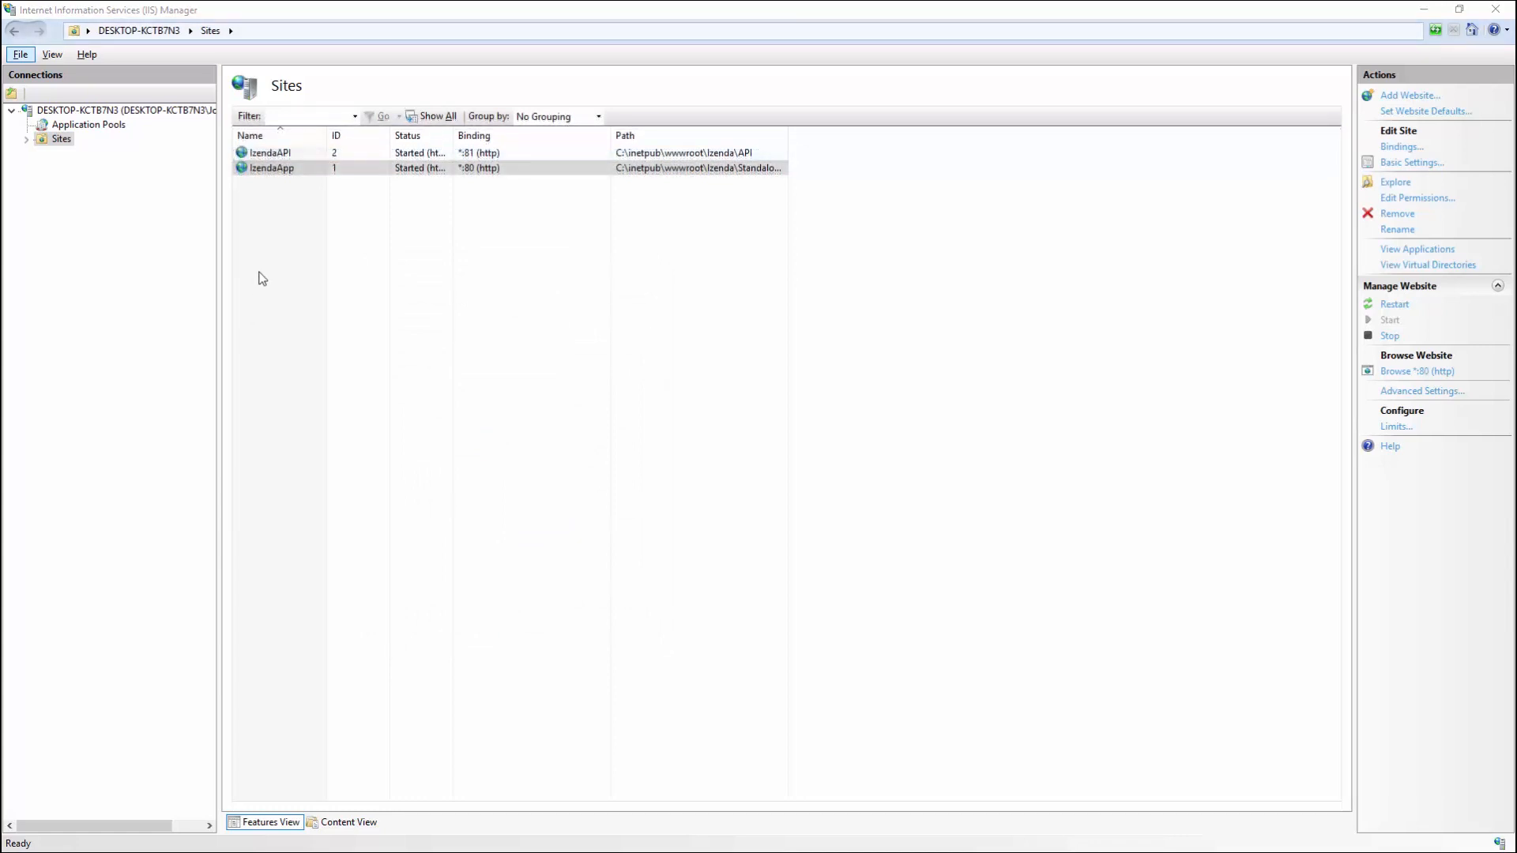
Step: Explore the IzendaApp site's StandaloneUI folder and open izenda_config.js for editing
{"action": "right_click", "coordinate": [298, 171]}
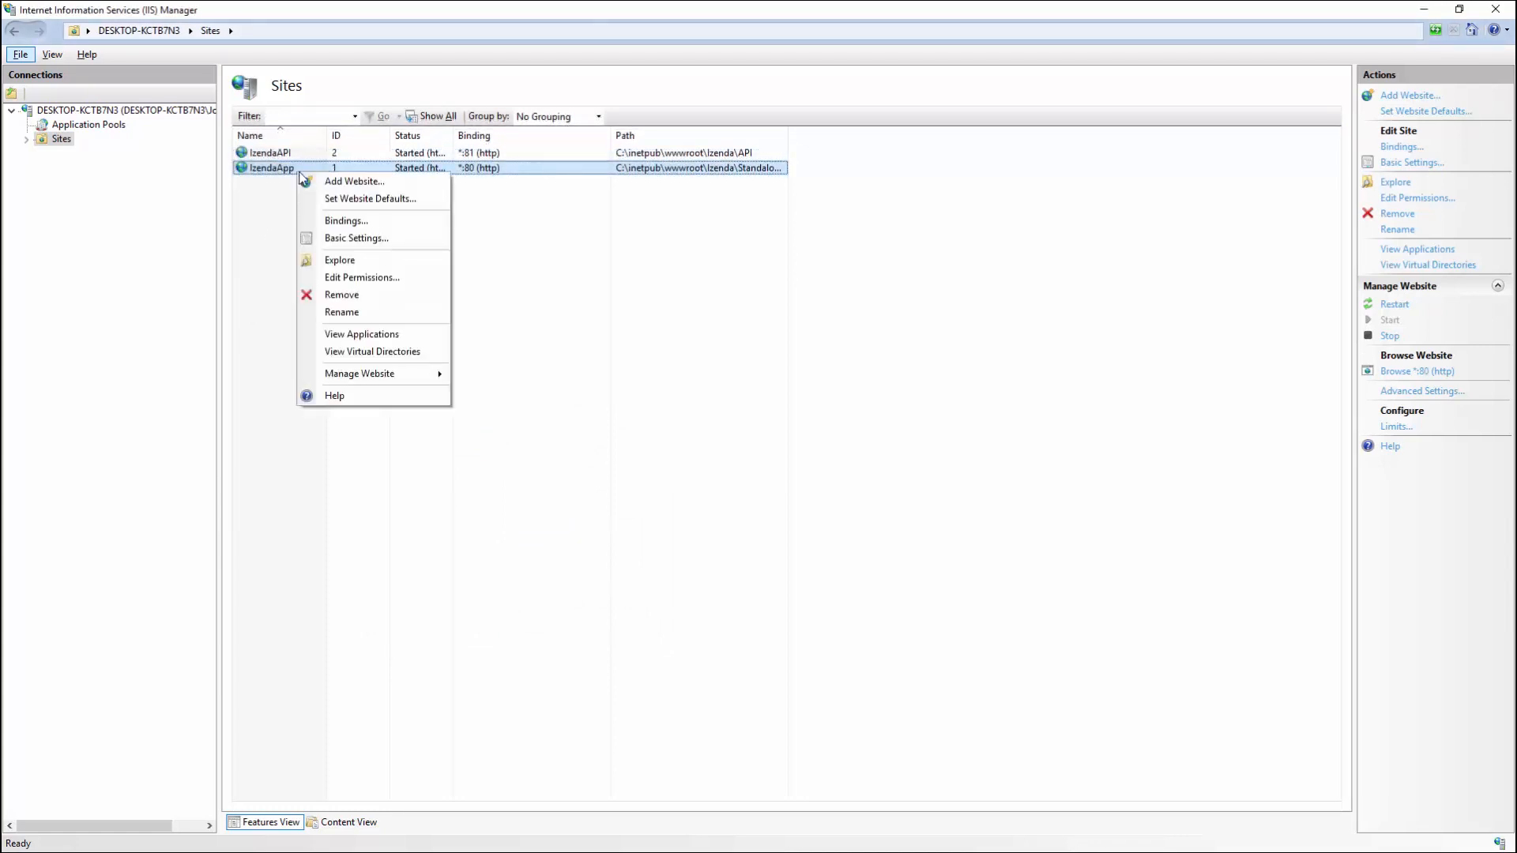
{"action": "left_click", "coordinate": [397, 263]}
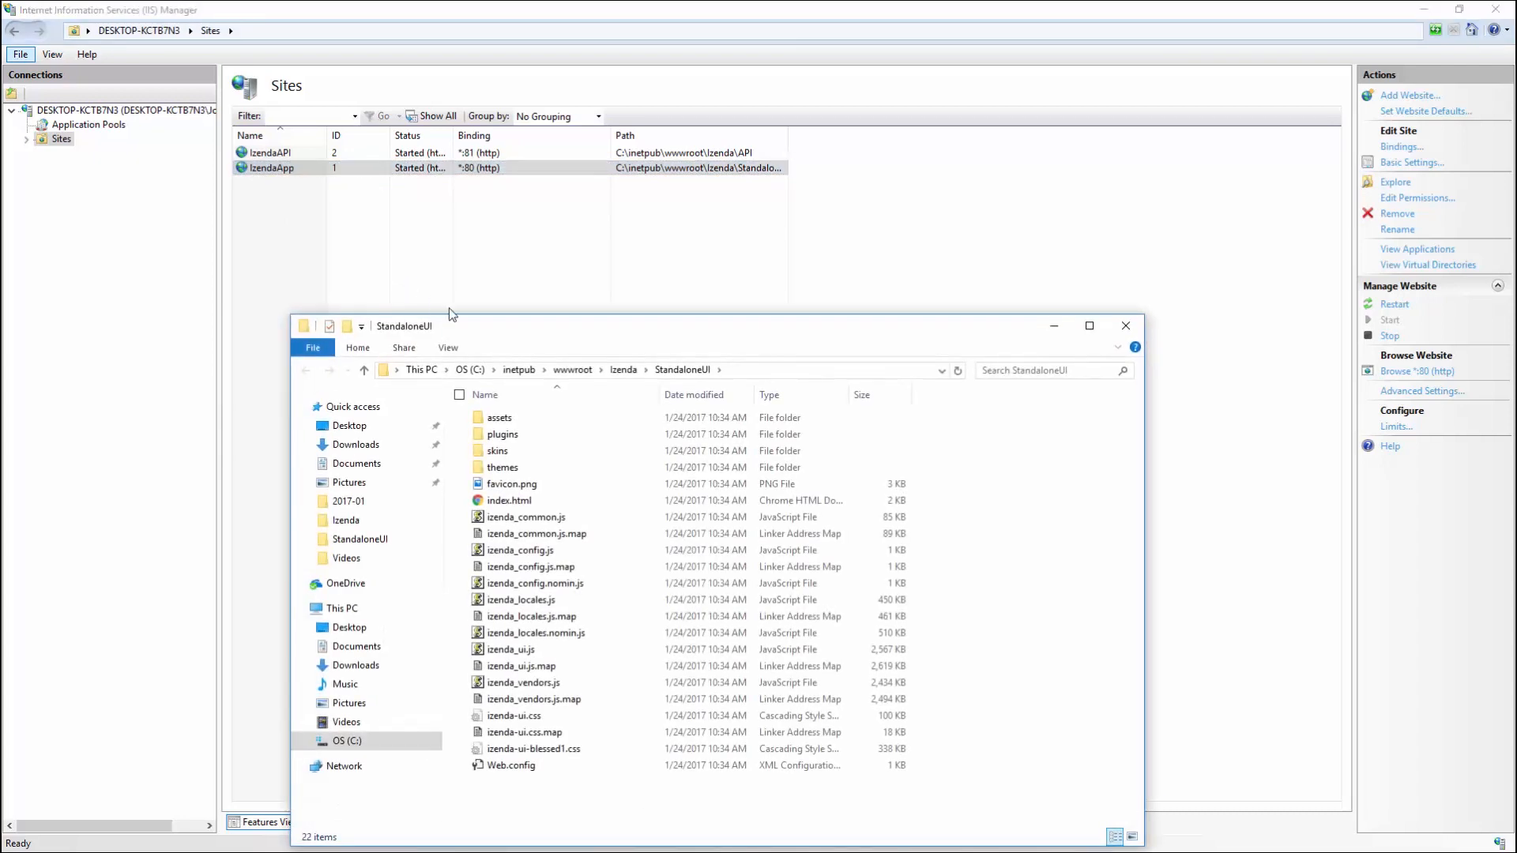
{"action": "left_click", "coordinate": [555, 558]}
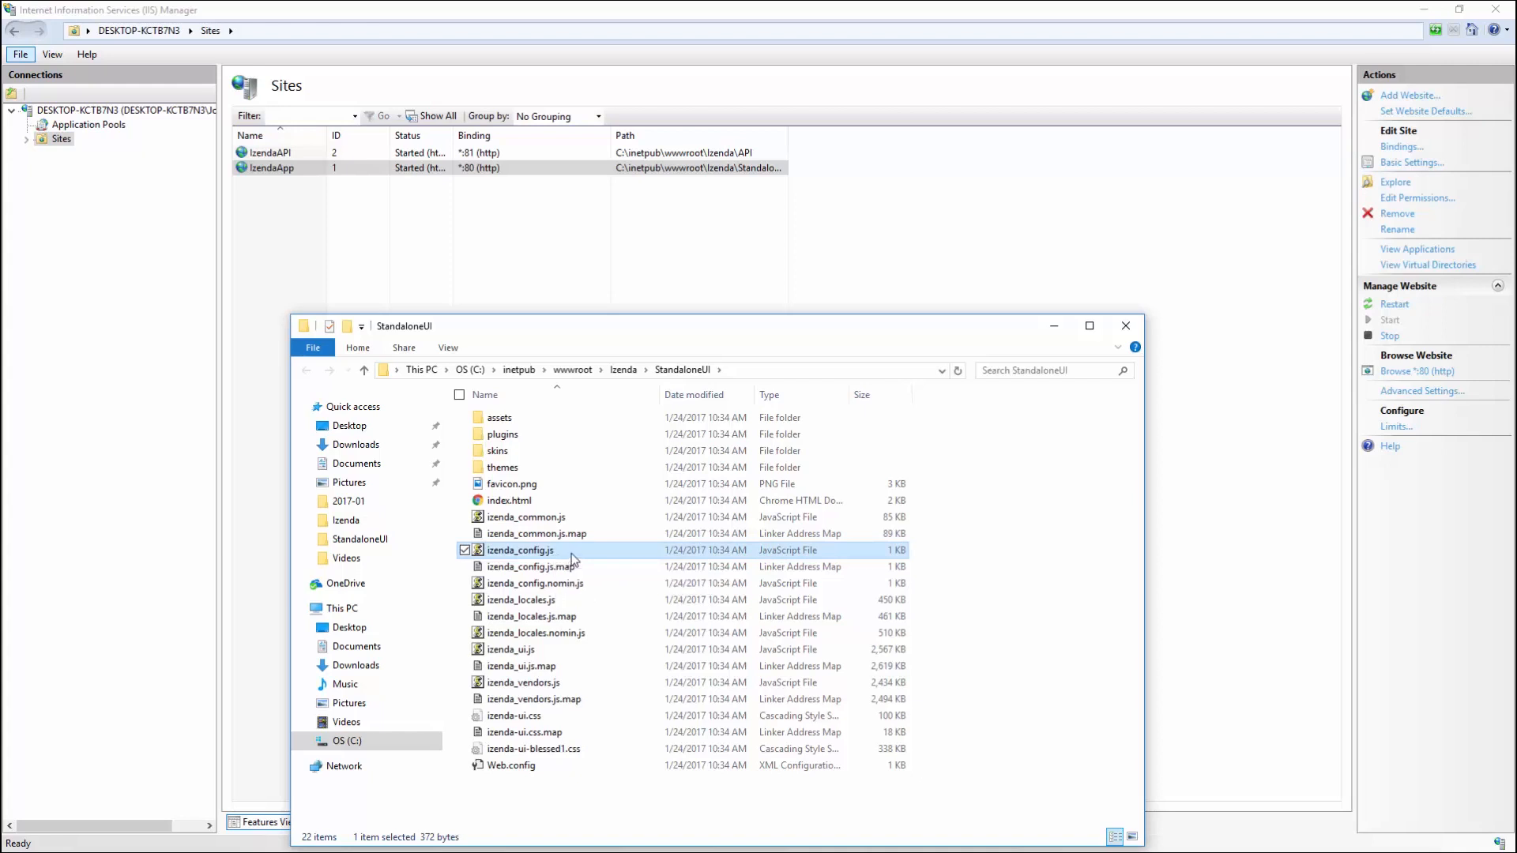
{"action": "right_click", "coordinate": [572, 557]}
{"action": "left_click", "coordinate": [478, 257]}
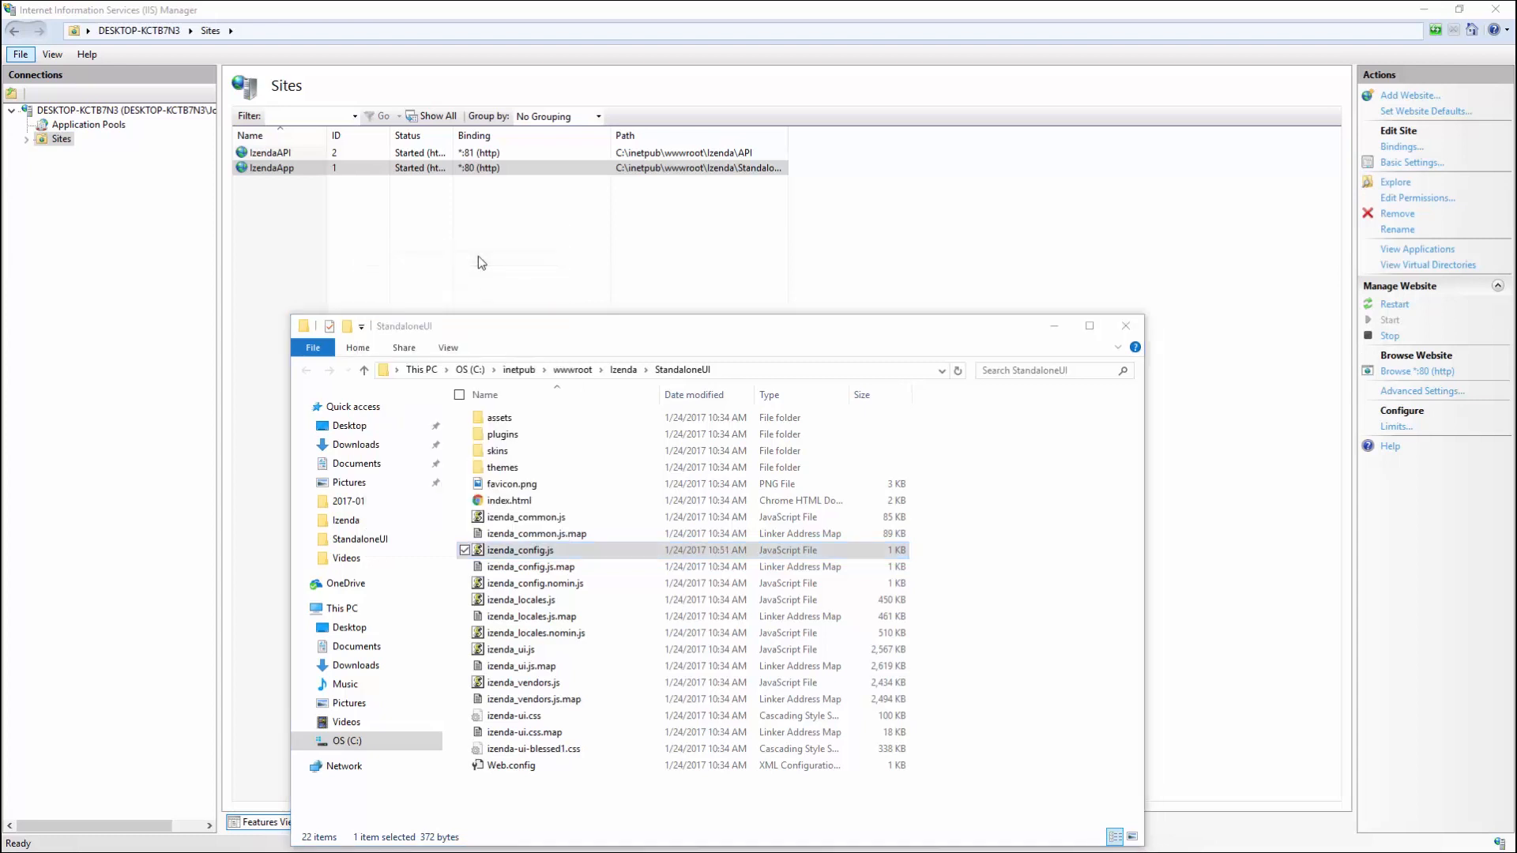
Step: Replace the WebApiUrl IP with localhost and port 8200 with 81, then save and close
{"action": "left_click_drag", "start_coordinate": [2, 189], "coordinate": [1050, 203]}
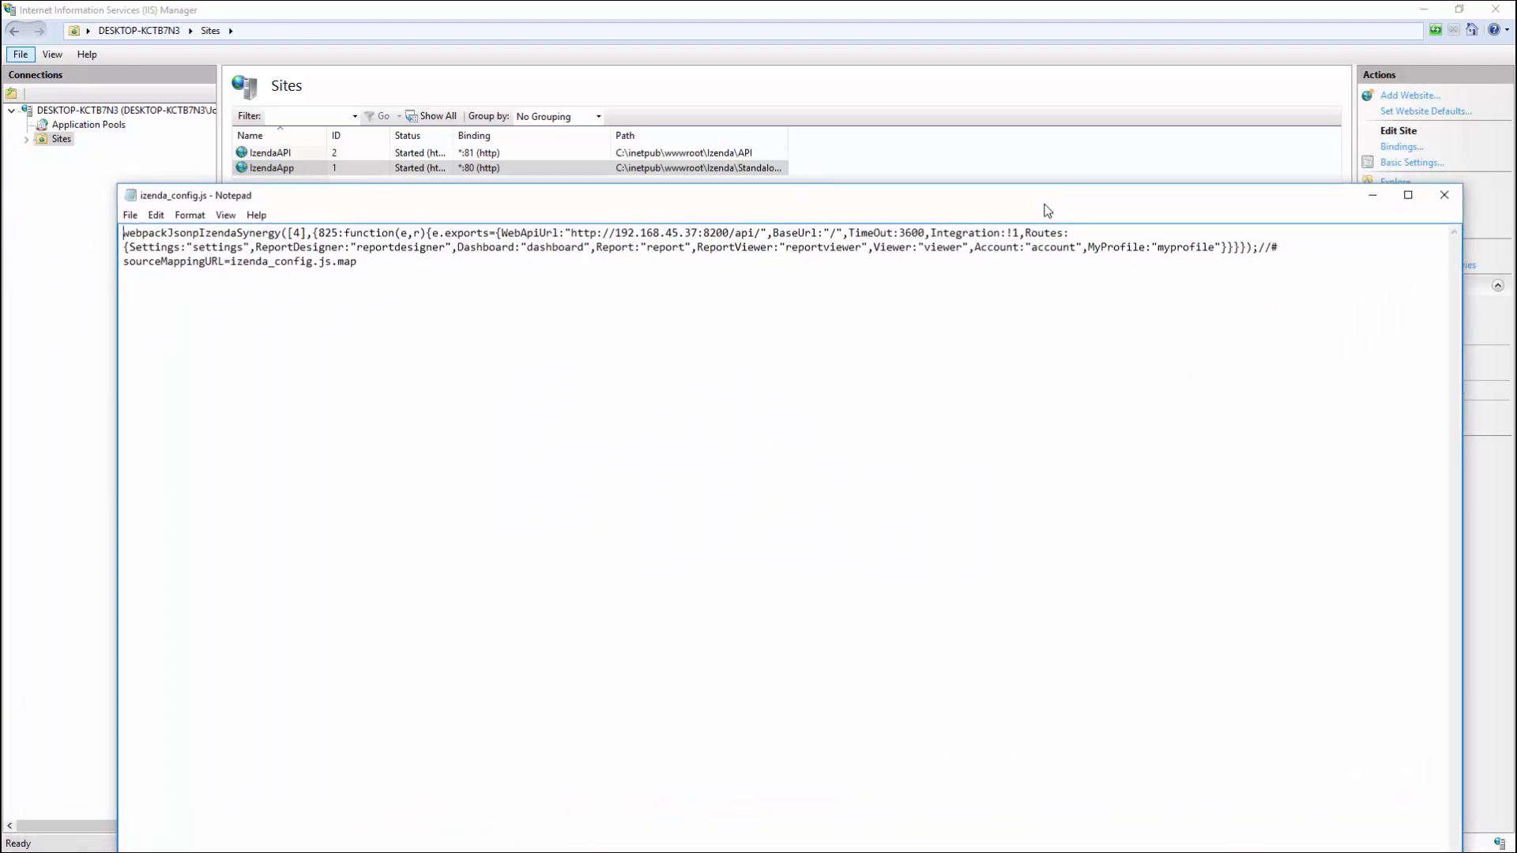
{"action": "left_click_drag", "start_coordinate": [615, 234], "coordinate": [700, 234]}
{"action": "type", "text": "localhost"}
{"action": "key", "text": "shift+Right"}
{"action": "key", "text": "shift+Right"}
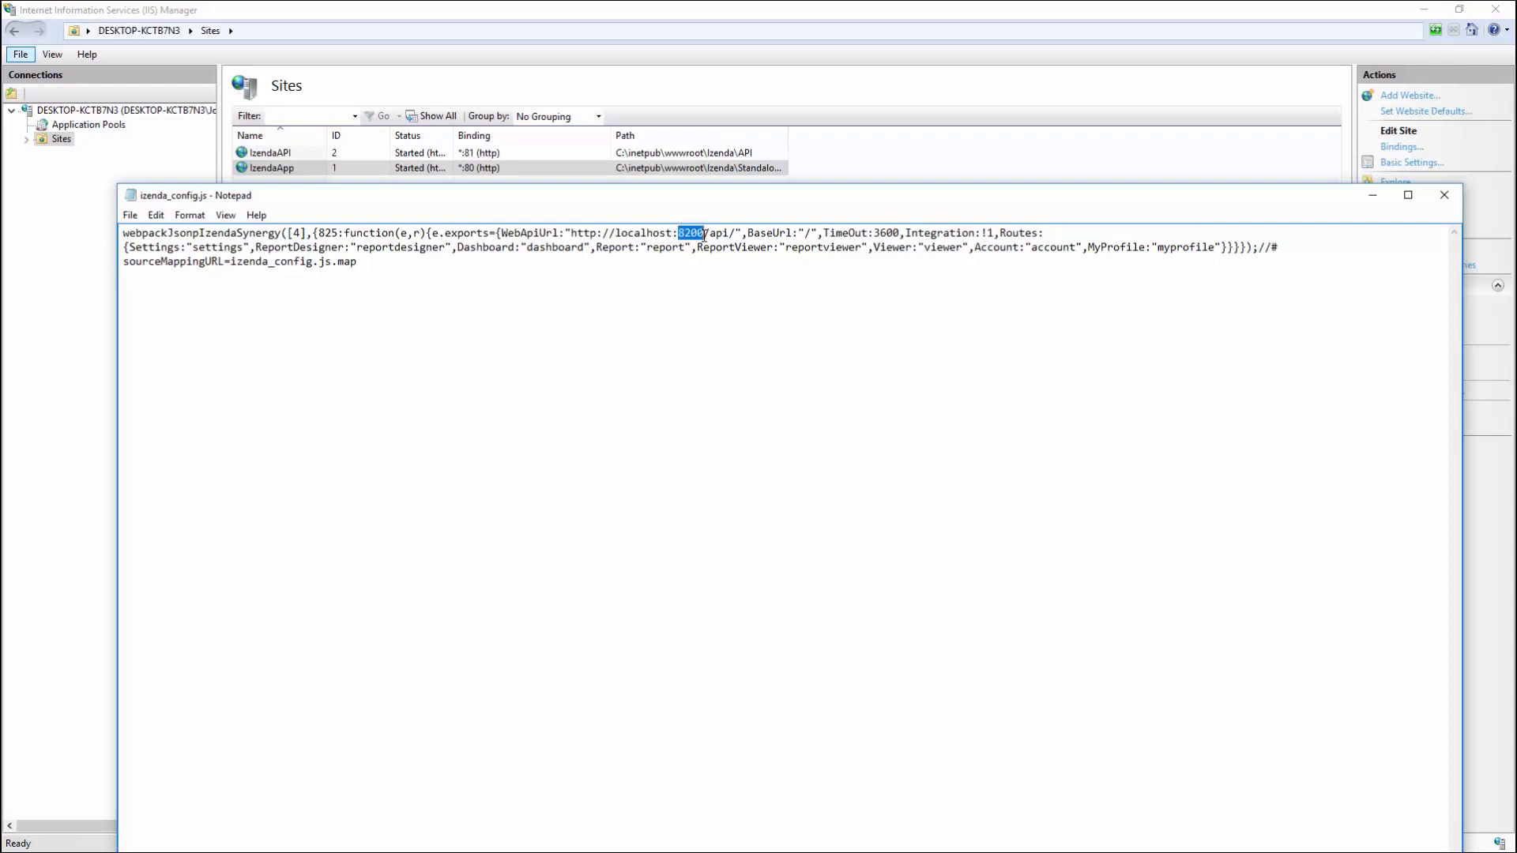
{"action": "type", "text": "81"}
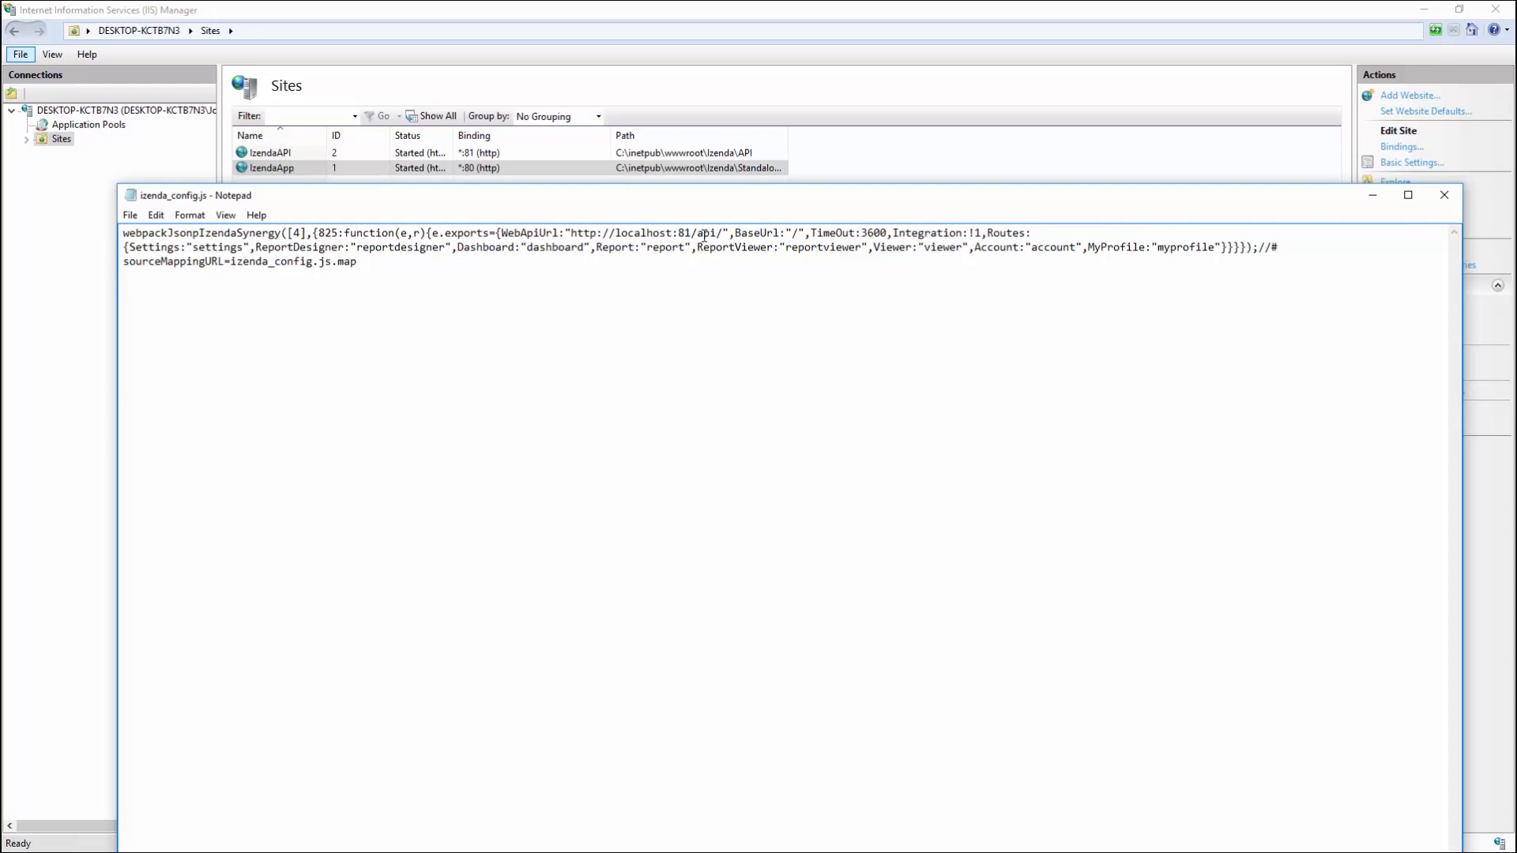
{"action": "left_click", "coordinate": [129, 215]}
{"action": "left_click", "coordinate": [108, 270]}
{"action": "left_click", "coordinate": [1443, 196]}
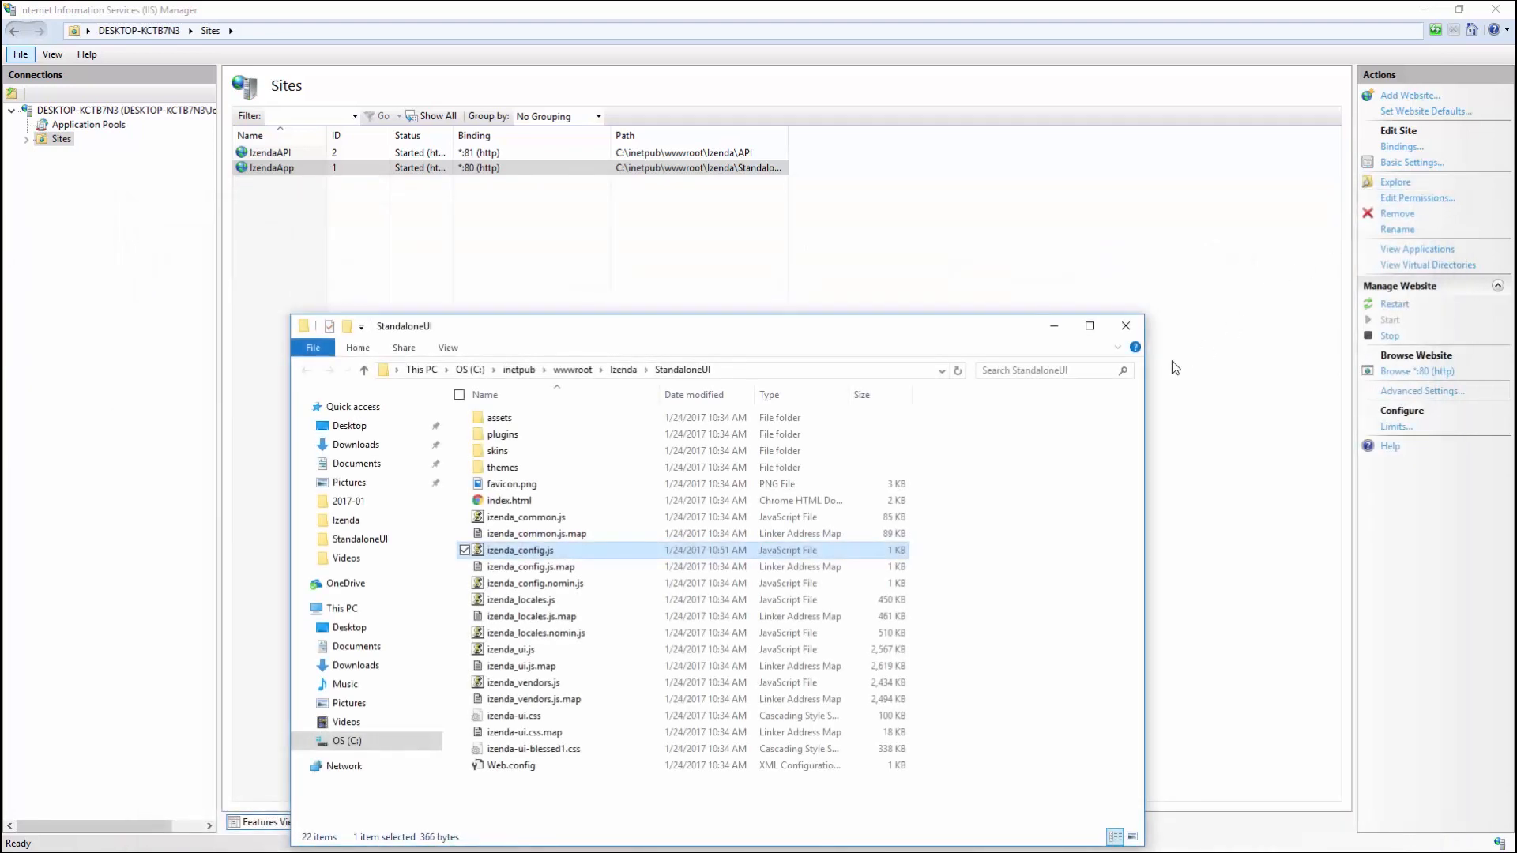
Step: Close the StandaloneUI folder window and run iisreset in the administrator Command Prompt
{"action": "left_click", "coordinate": [1127, 326]}
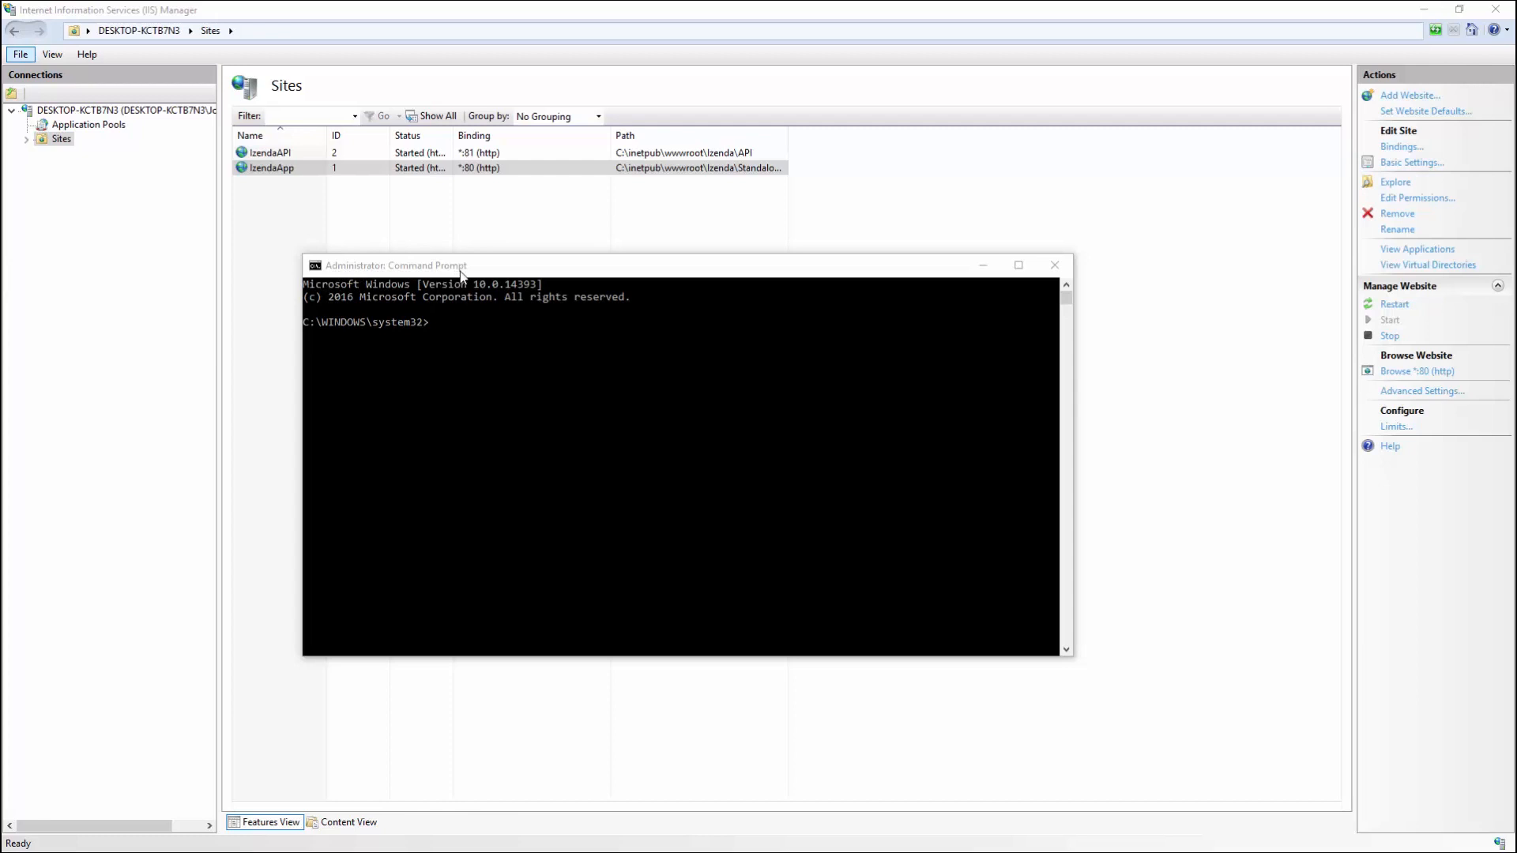
{"action": "left_click", "coordinate": [461, 330]}
{"action": "type", "text": "iisreset"}
{"action": "key", "text": "Return"}
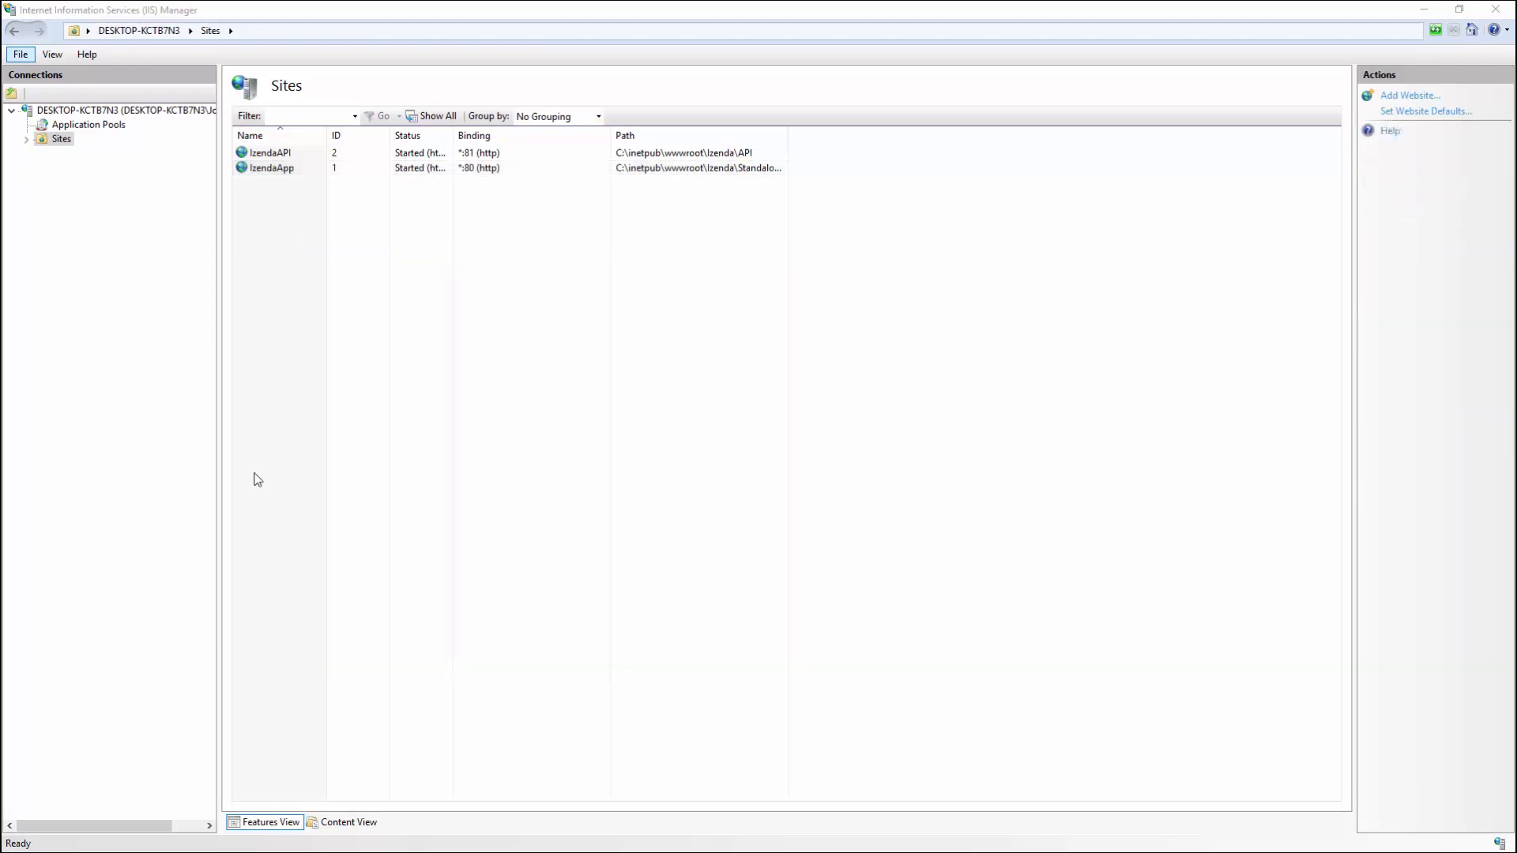
Step: Browse IzendaApp on *:80 and bring the Izenda login page at localhost/account/login into view
{"action": "left_click", "coordinate": [280, 169]}
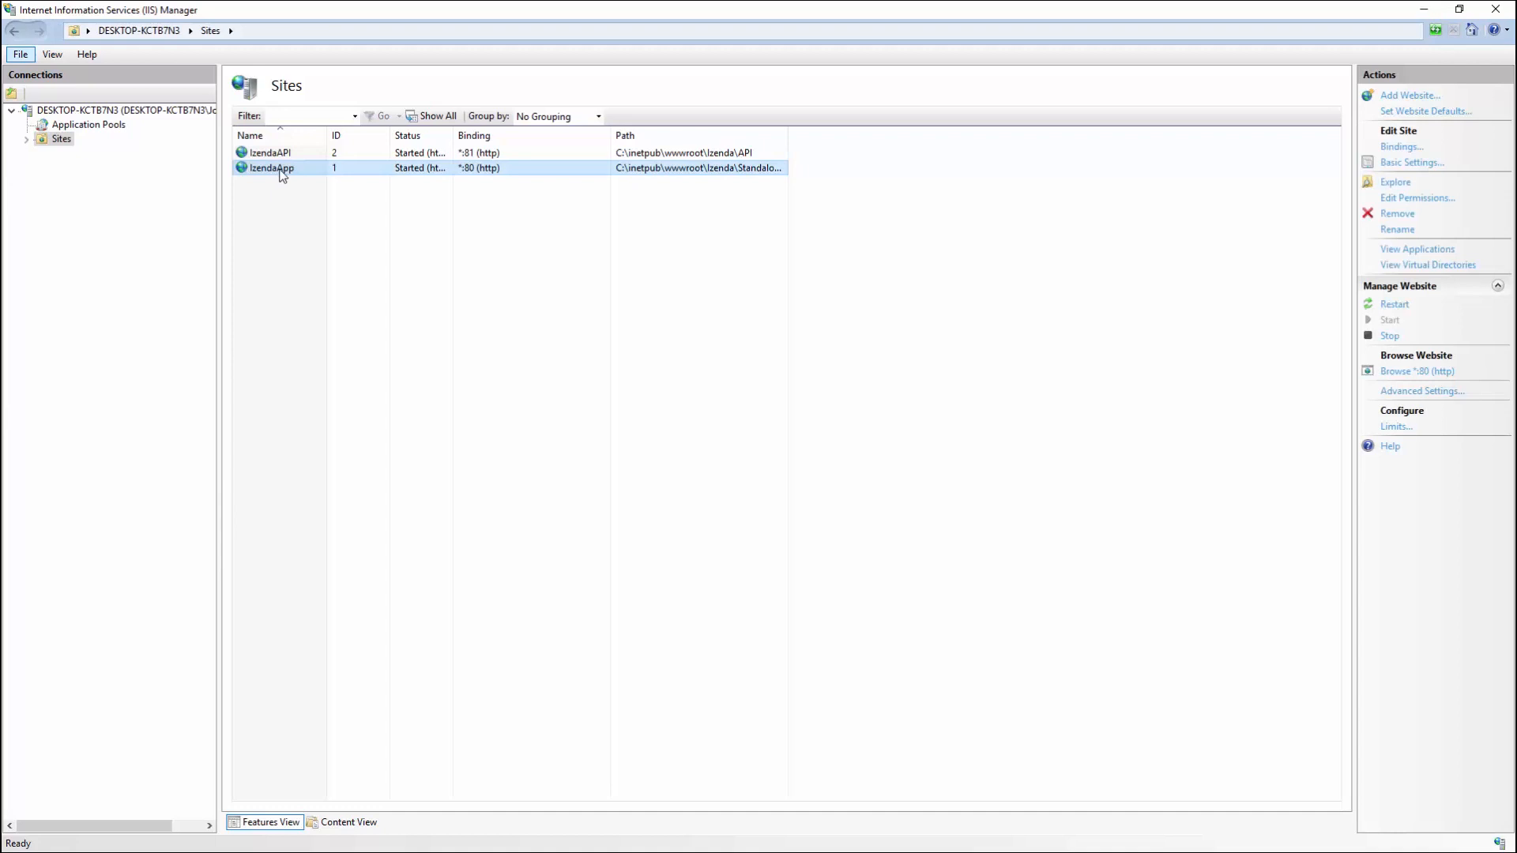
{"action": "left_click", "coordinate": [1392, 376]}
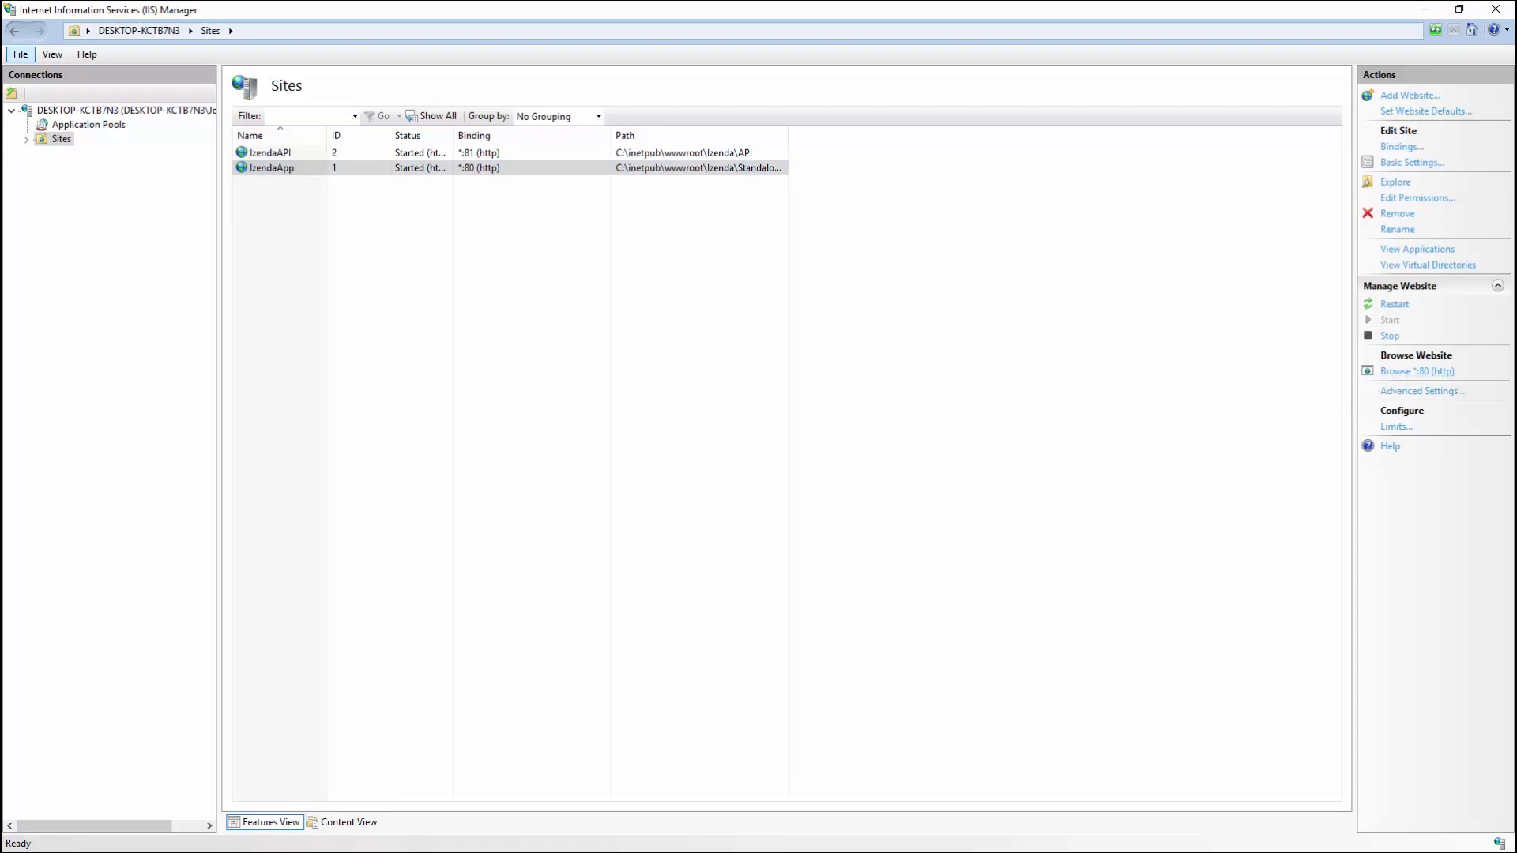
{"action": "left_click_drag", "start_coordinate": [1, 679], "coordinate": [1221, 12]}
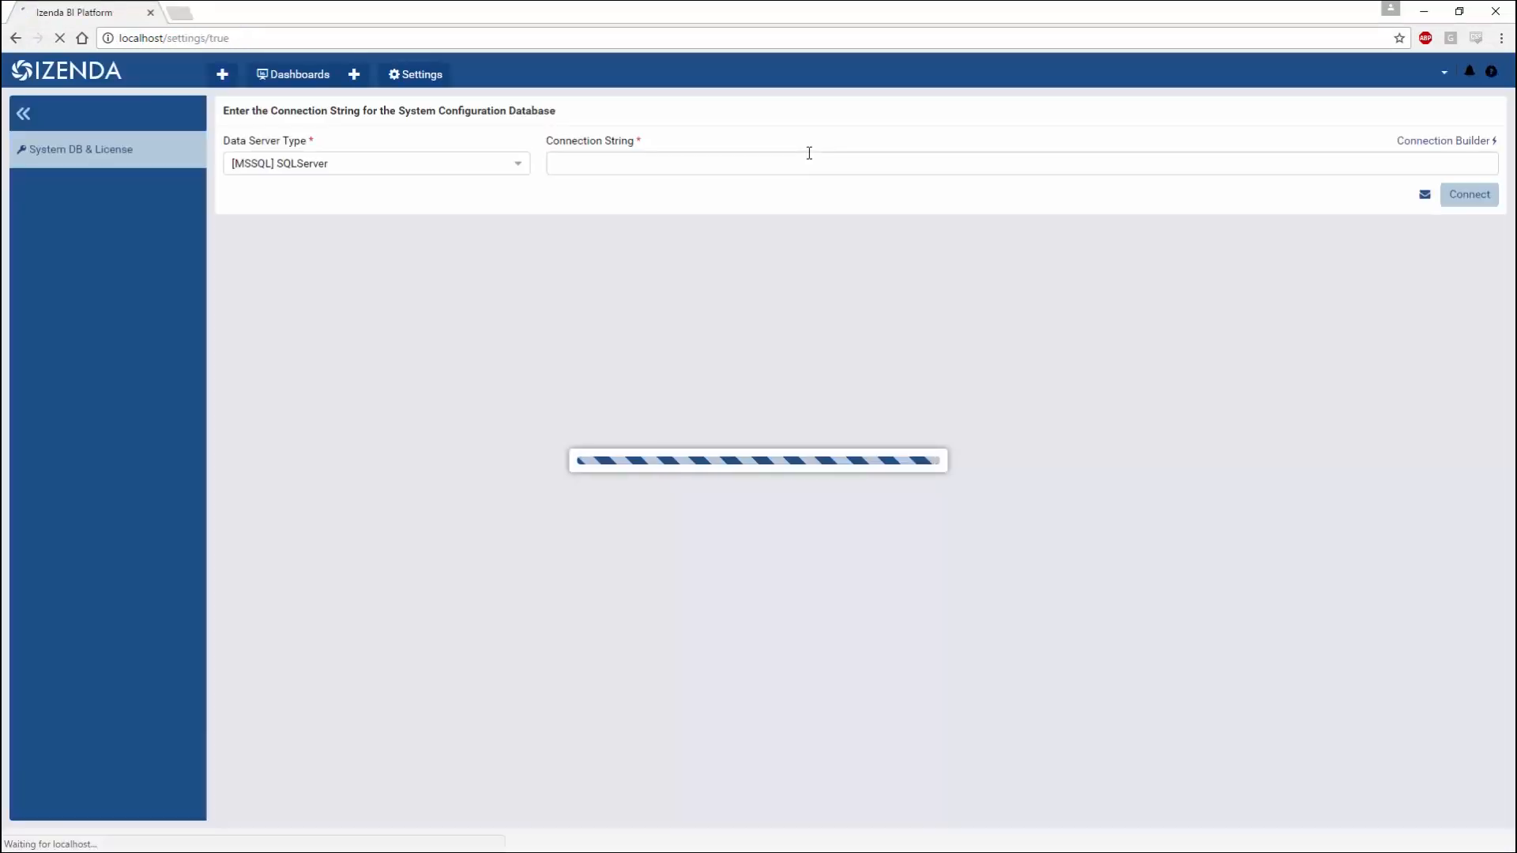
Step: In the connection builder, set server localhost\SQLEXPRESS01, database IzConfig, and the SQL login
{"action": "left_click", "coordinate": [801, 164]}
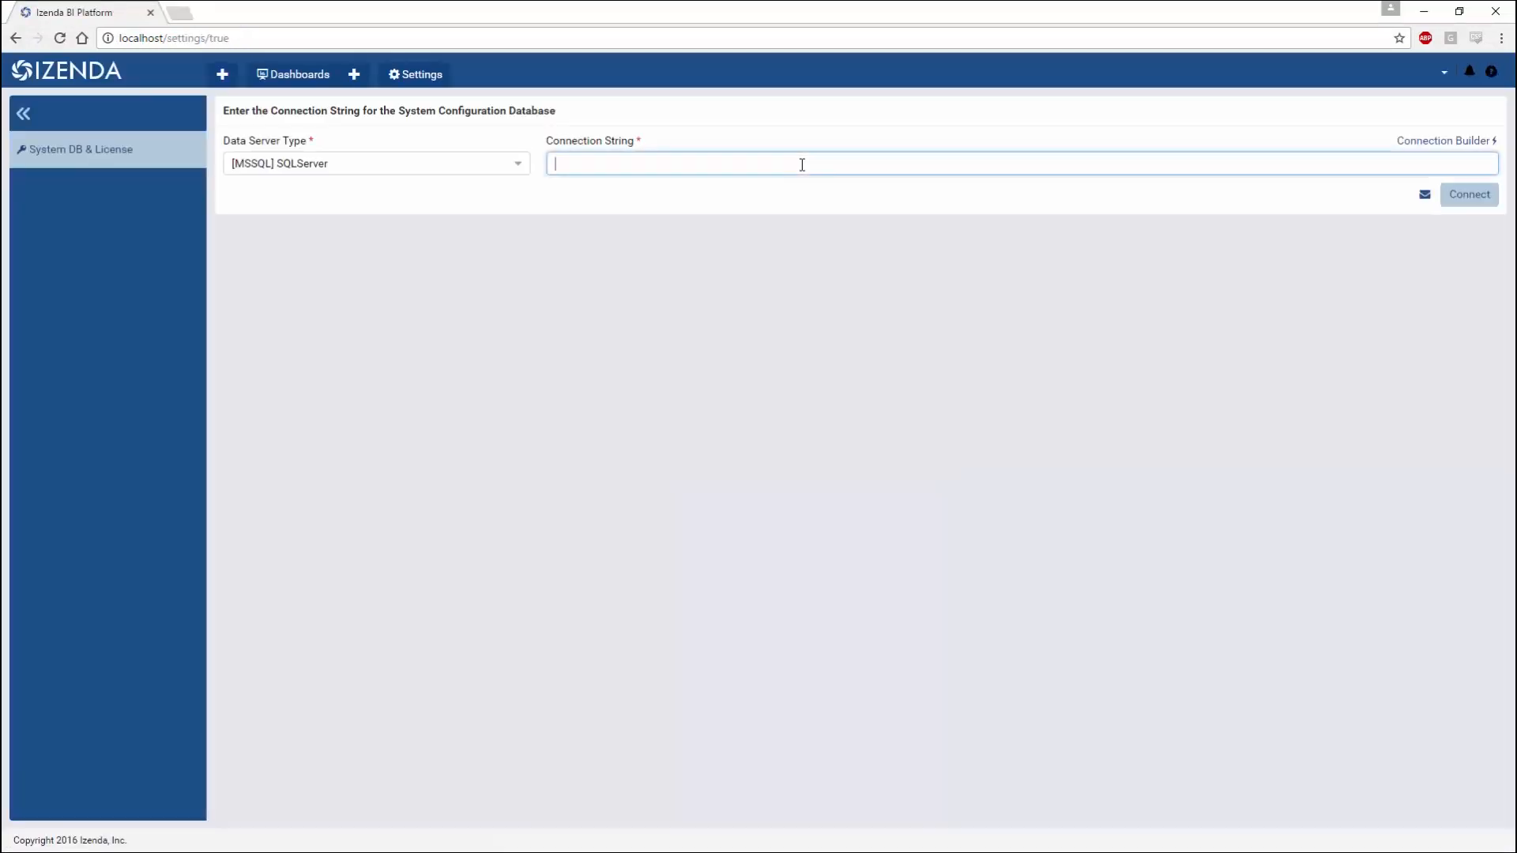
{"action": "left_click", "coordinate": [1448, 147]}
{"action": "left_click", "coordinate": [844, 370]}
{"action": "type", "text": "lo"}
{"action": "key", "text": "Down"}
{"action": "key", "text": "Tab"}
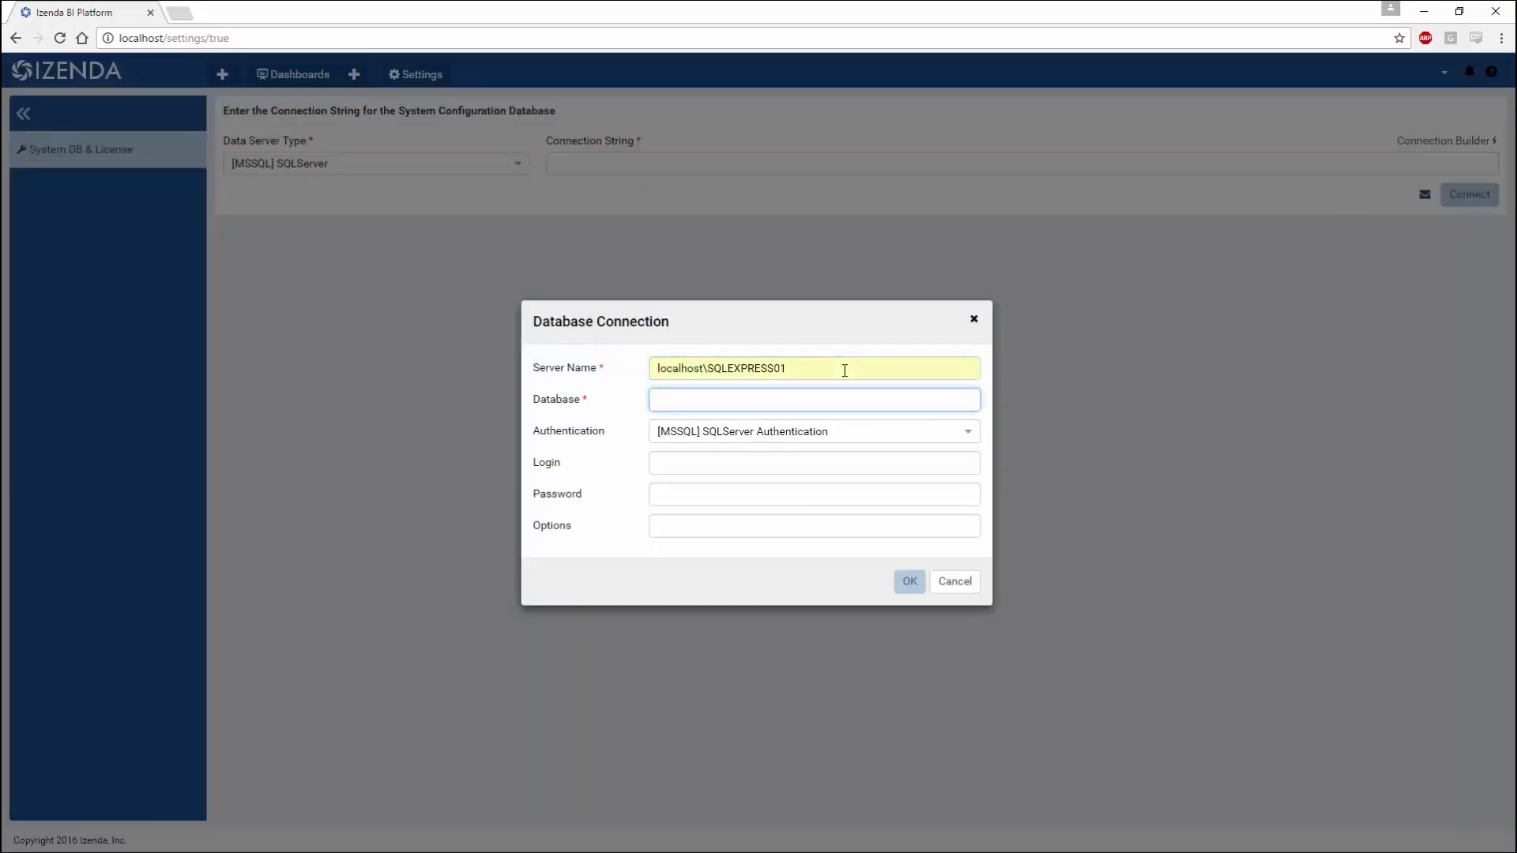
{"action": "type", "text": "IzConfig"}
{"action": "key", "text": "Tab"}
{"action": "type", "text": "Admin"}
{"action": "key", "text": "Tab"}
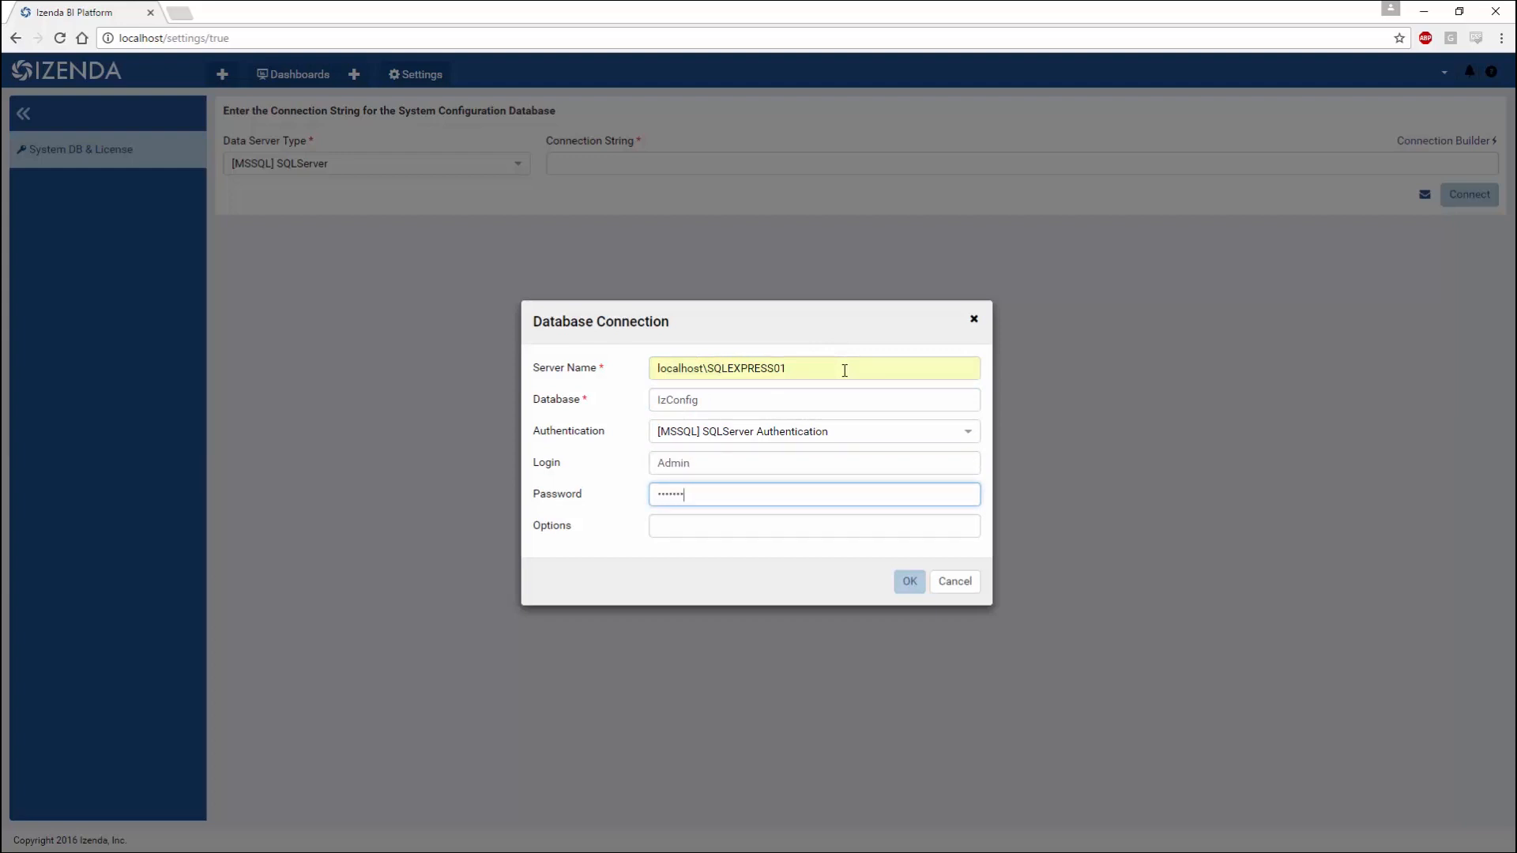
Step: Confirm the connection details, connect to IzConfig, and dismiss the login-required message
{"action": "left_click", "coordinate": [909, 579]}
{"action": "left_click", "coordinate": [1467, 195]}
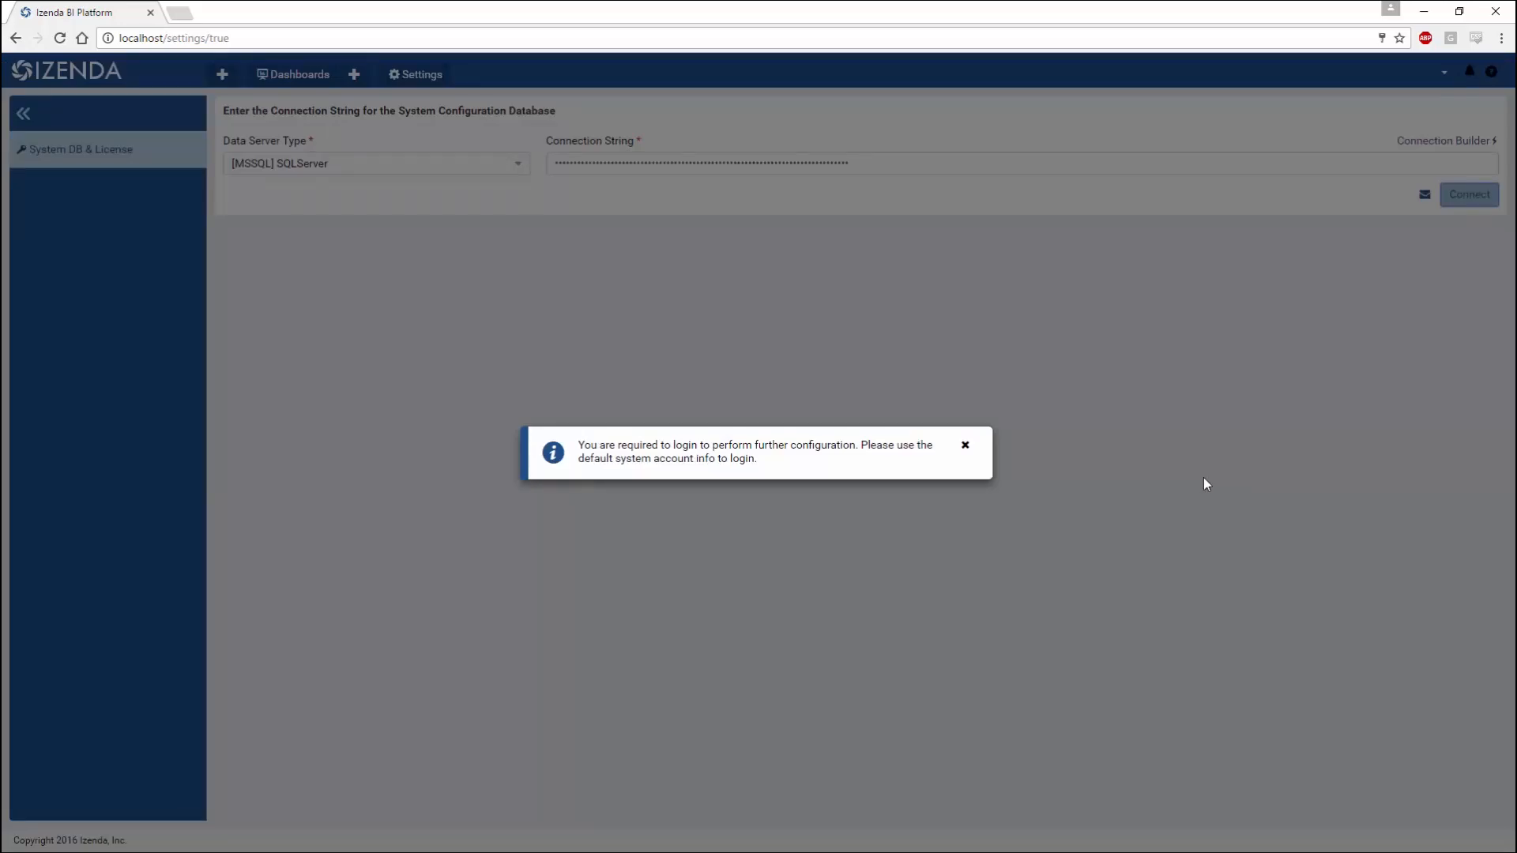
{"action": "left_click", "coordinate": [965, 447]}
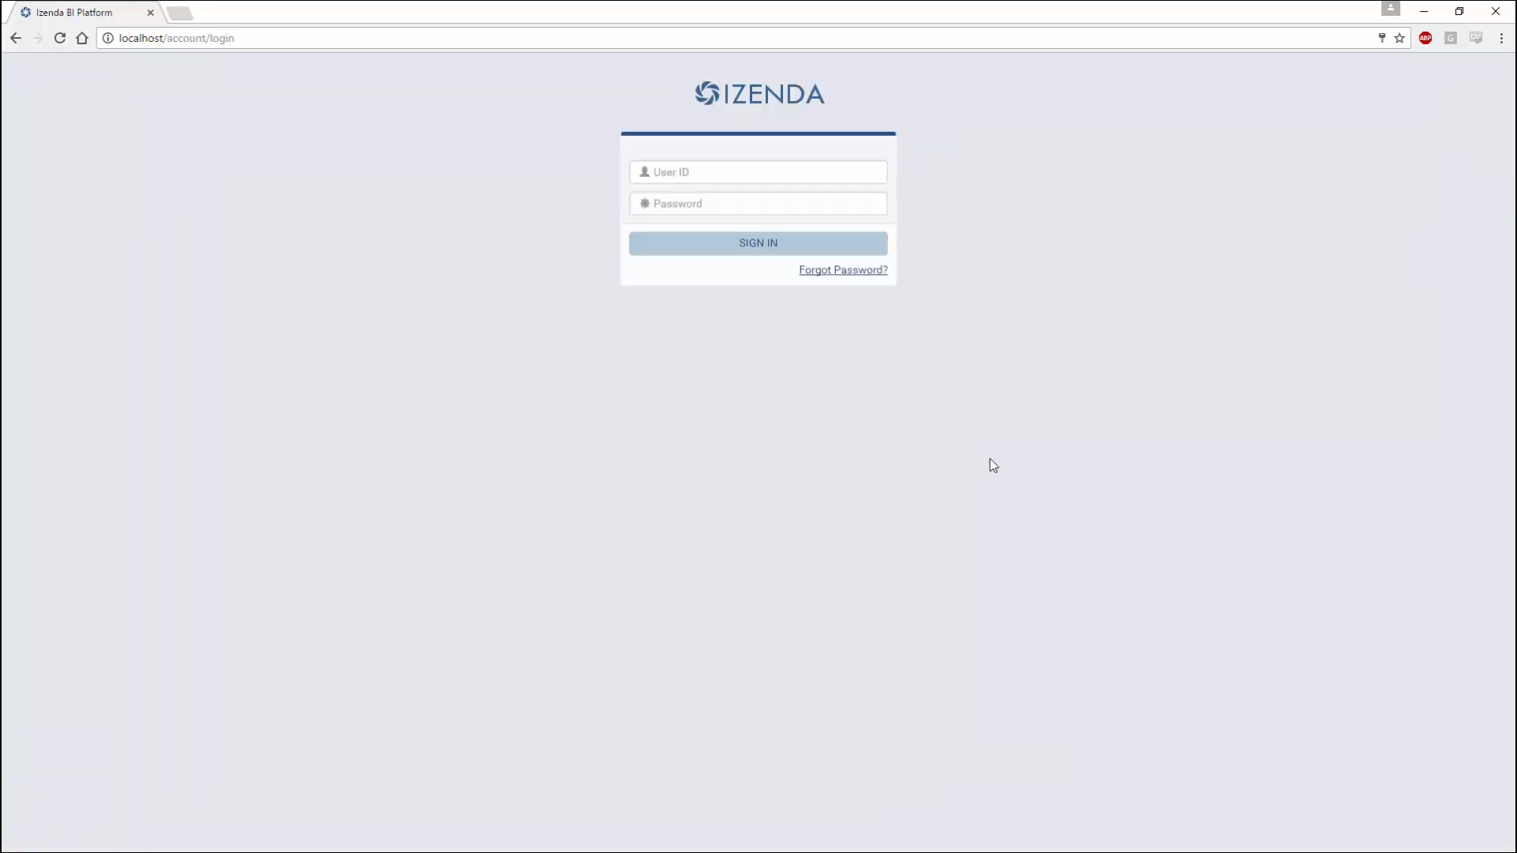